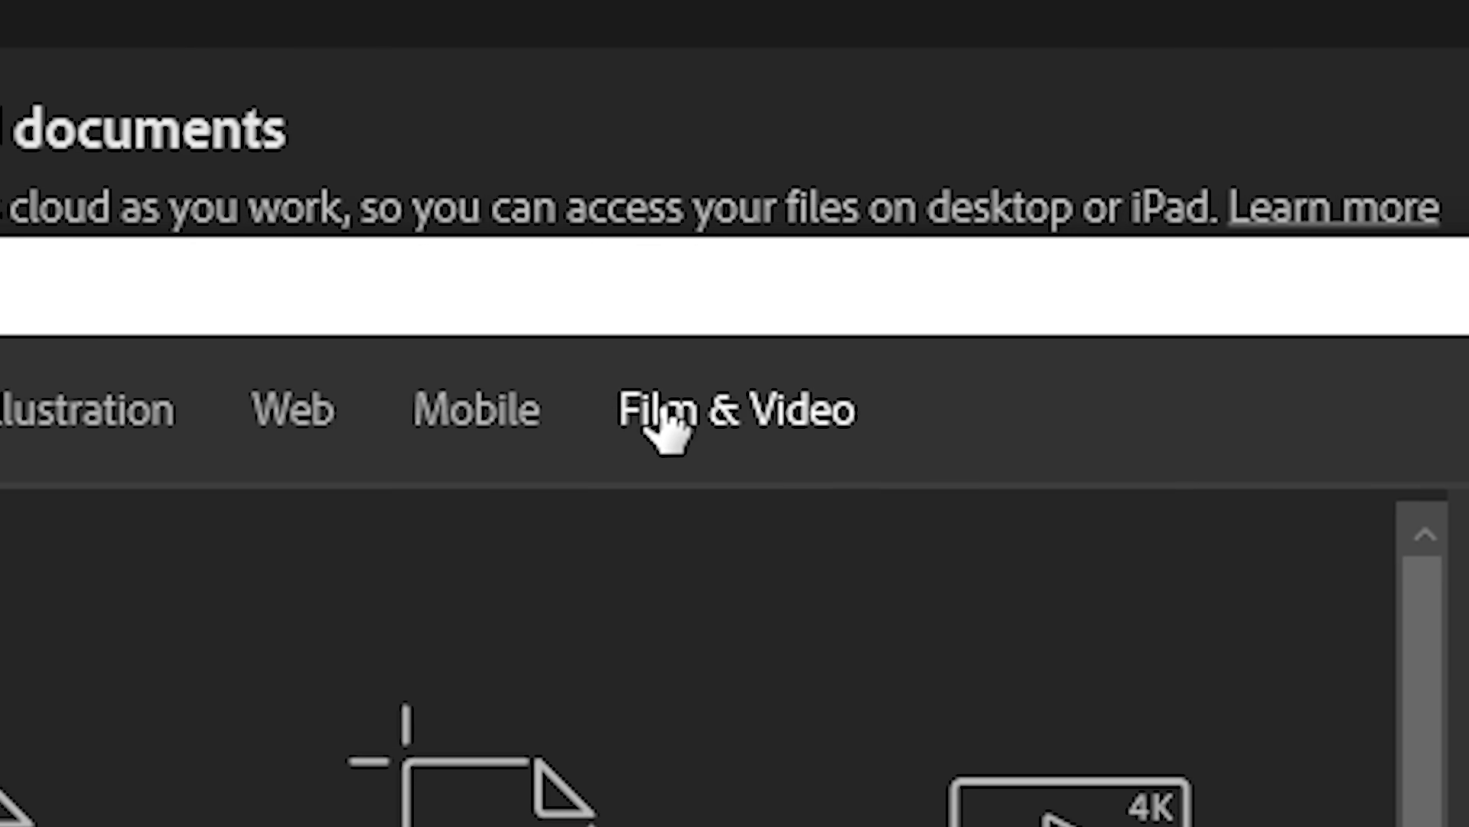
Step: Start a Film & Video 1920×1080 document and copy the Goku wallpaper image from the browser
{"action": "left_click", "coordinate": [699, 303]}
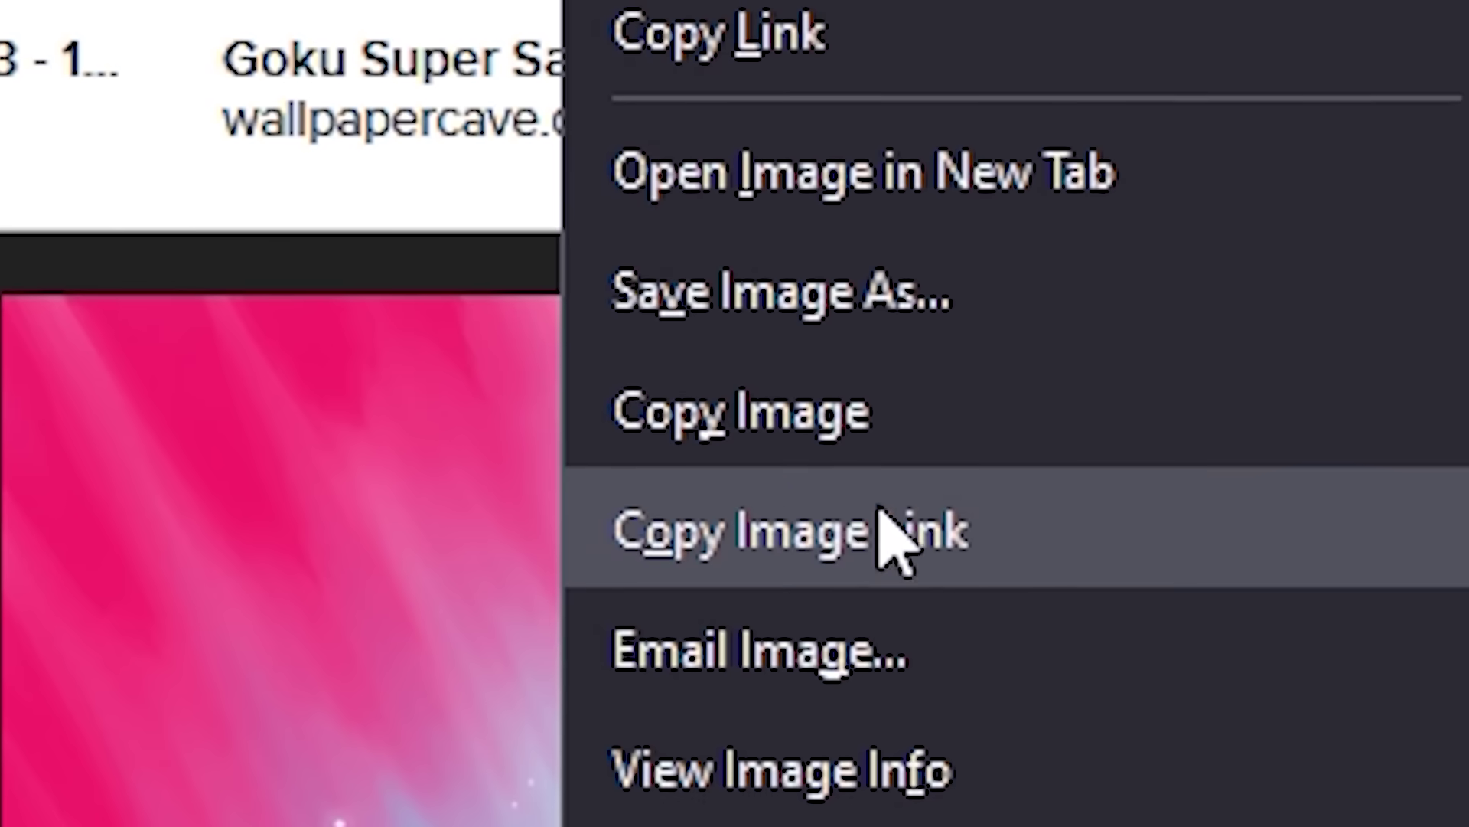
{"action": "left_click", "coordinate": [892, 535]}
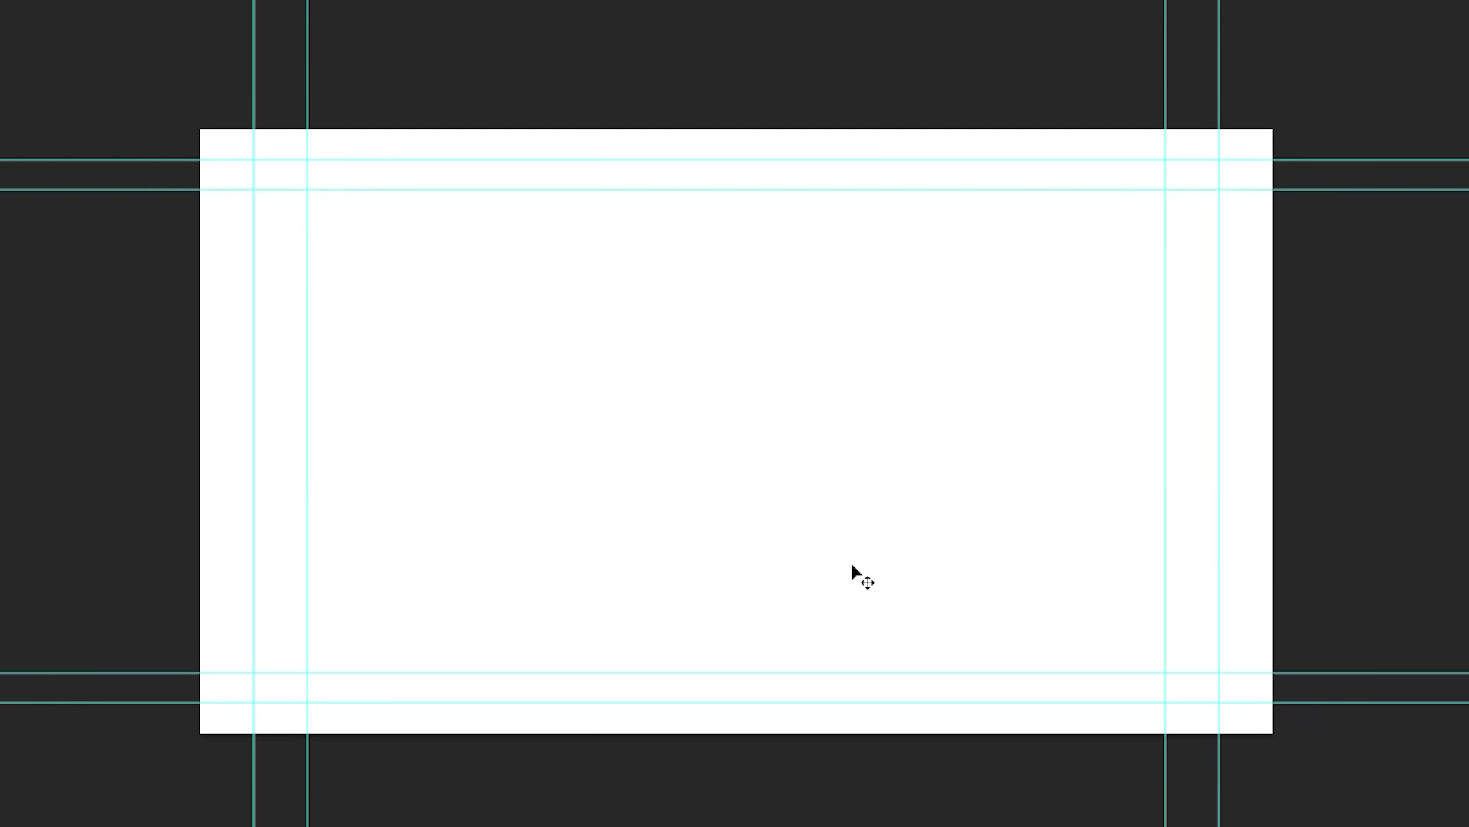
Step: Paste the Goku wallpaper as Layer 1, trying a Free Transform resize but cancelling it
{"action": "key", "text": "ctrl+v"}
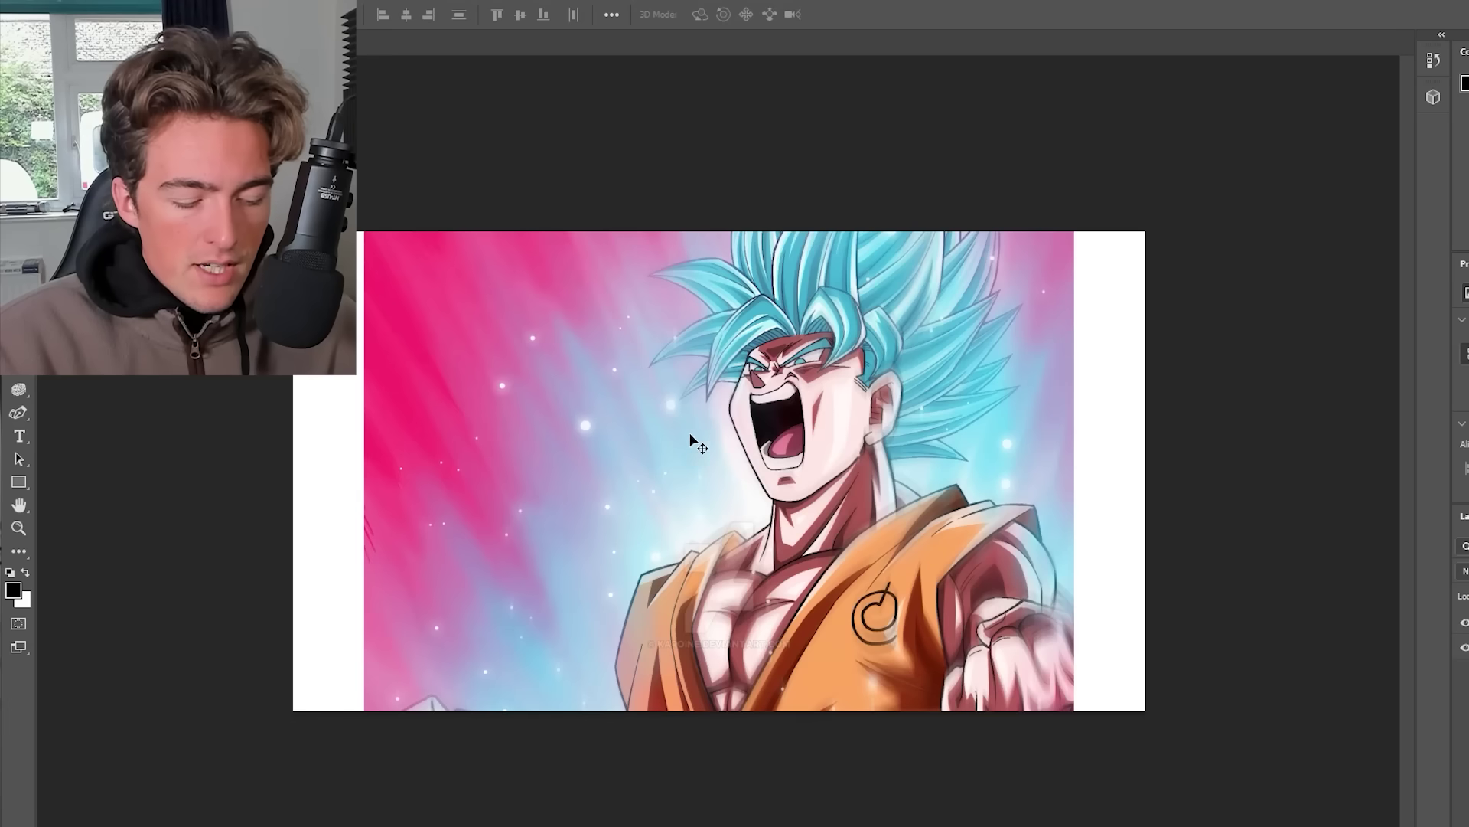
{"action": "key", "text": "ctrl+t"}
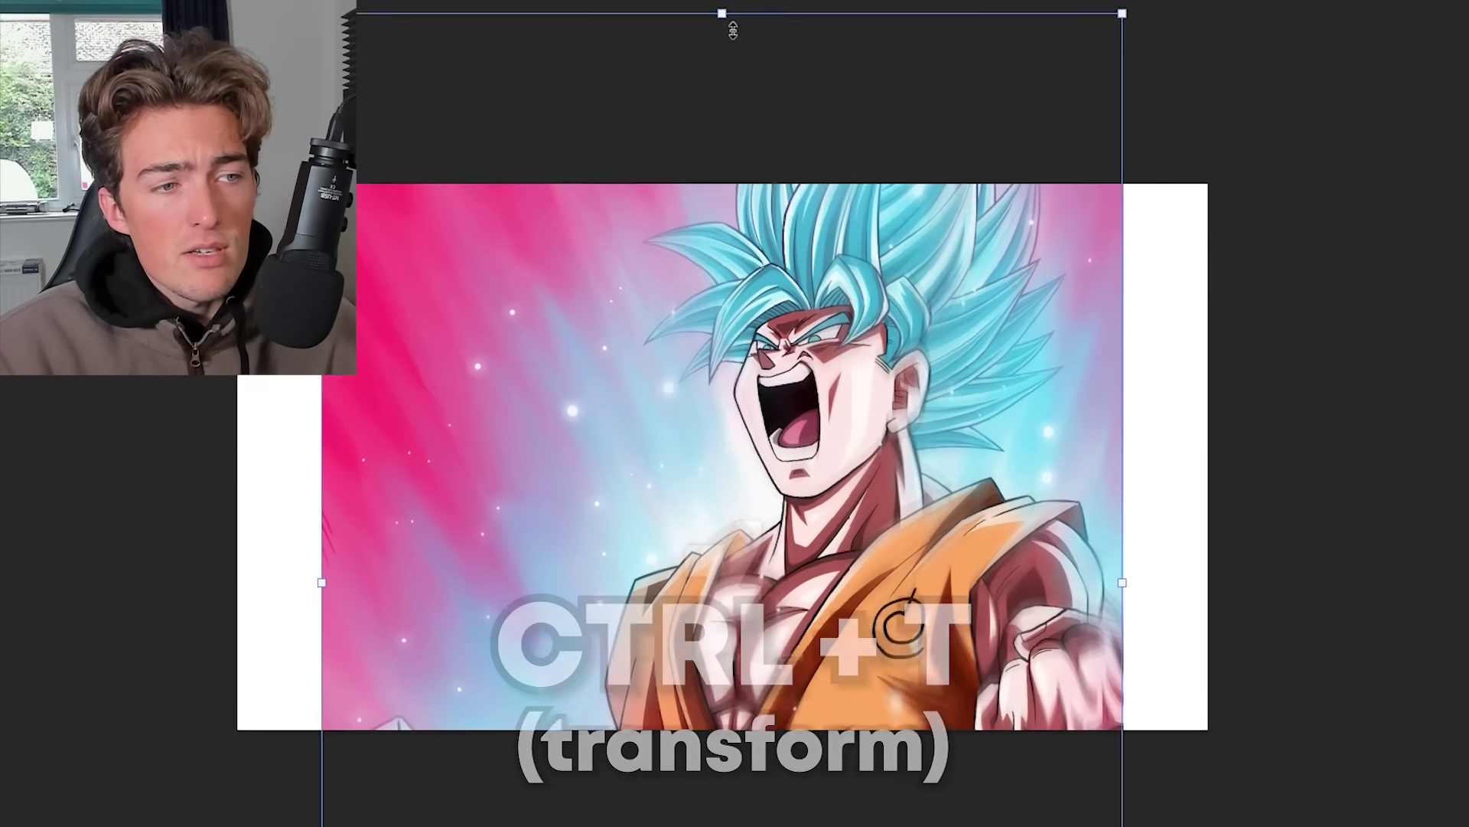
{"action": "left_click_drag", "start_coordinate": [733, 75], "coordinate": [856, 340]}
{"action": "left_click_drag", "start_coordinate": [921, 9], "coordinate": [163, 4]}
{"action": "left_click_drag", "start_coordinate": [254, 34], "coordinate": [1269, 513]}
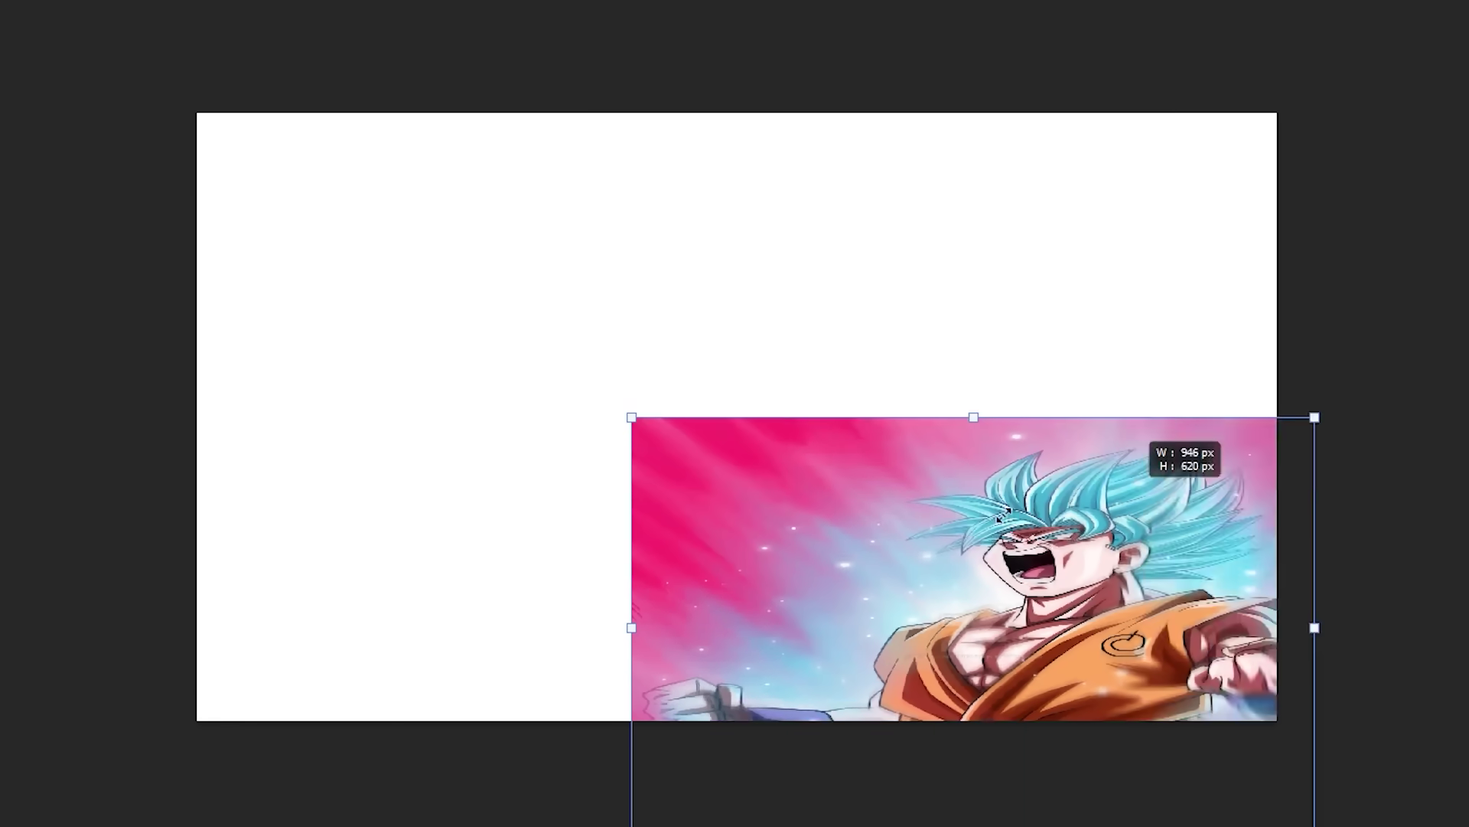
{"action": "key", "text": "Escape"}
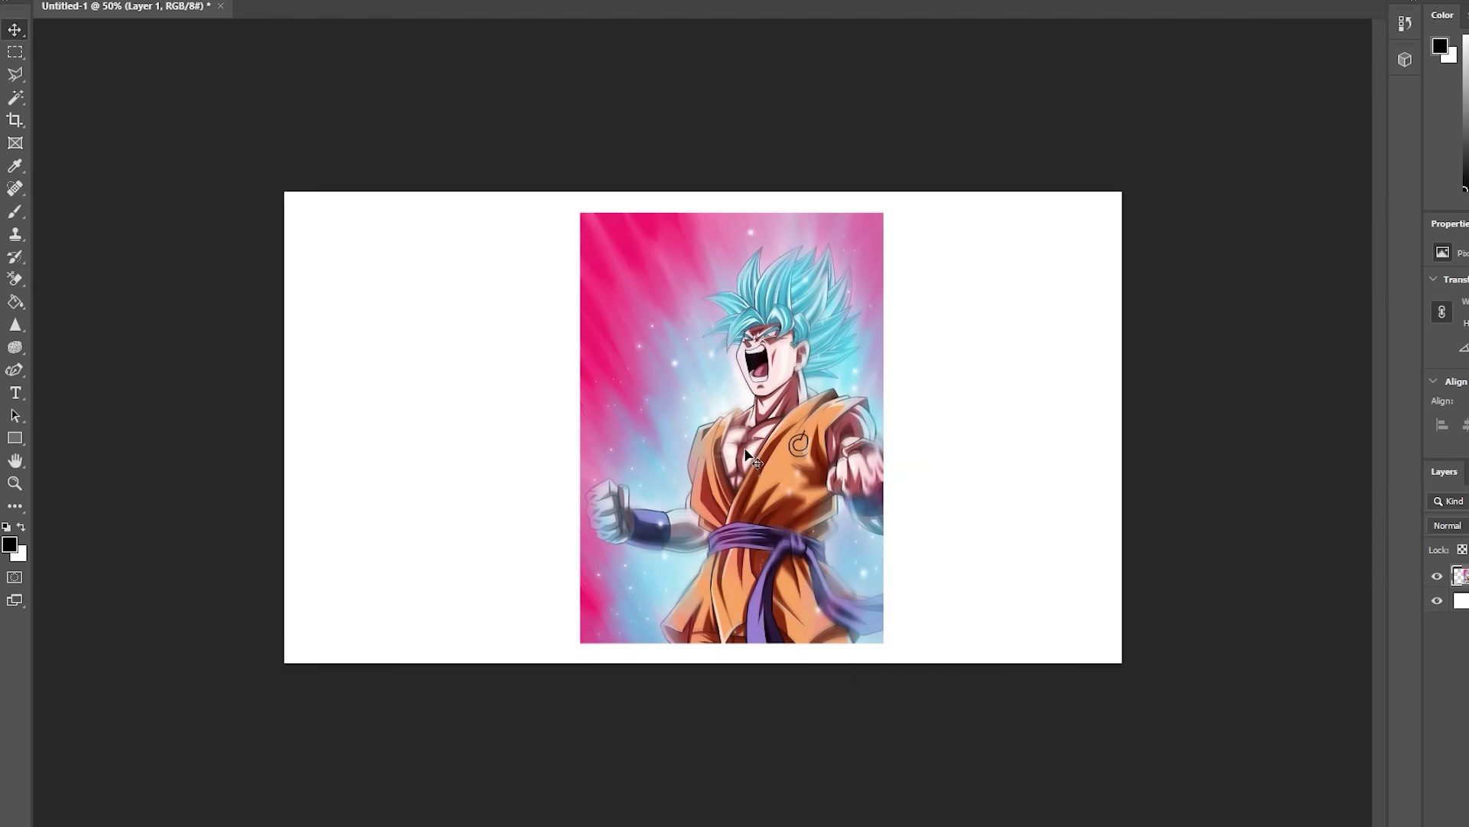
Step: Zoom in and pan to bring Goku's belt, arm and lower robe into view
{"action": "key", "text": "ctrl+plus"}
{"action": "key", "text": "ctrl+plus"}
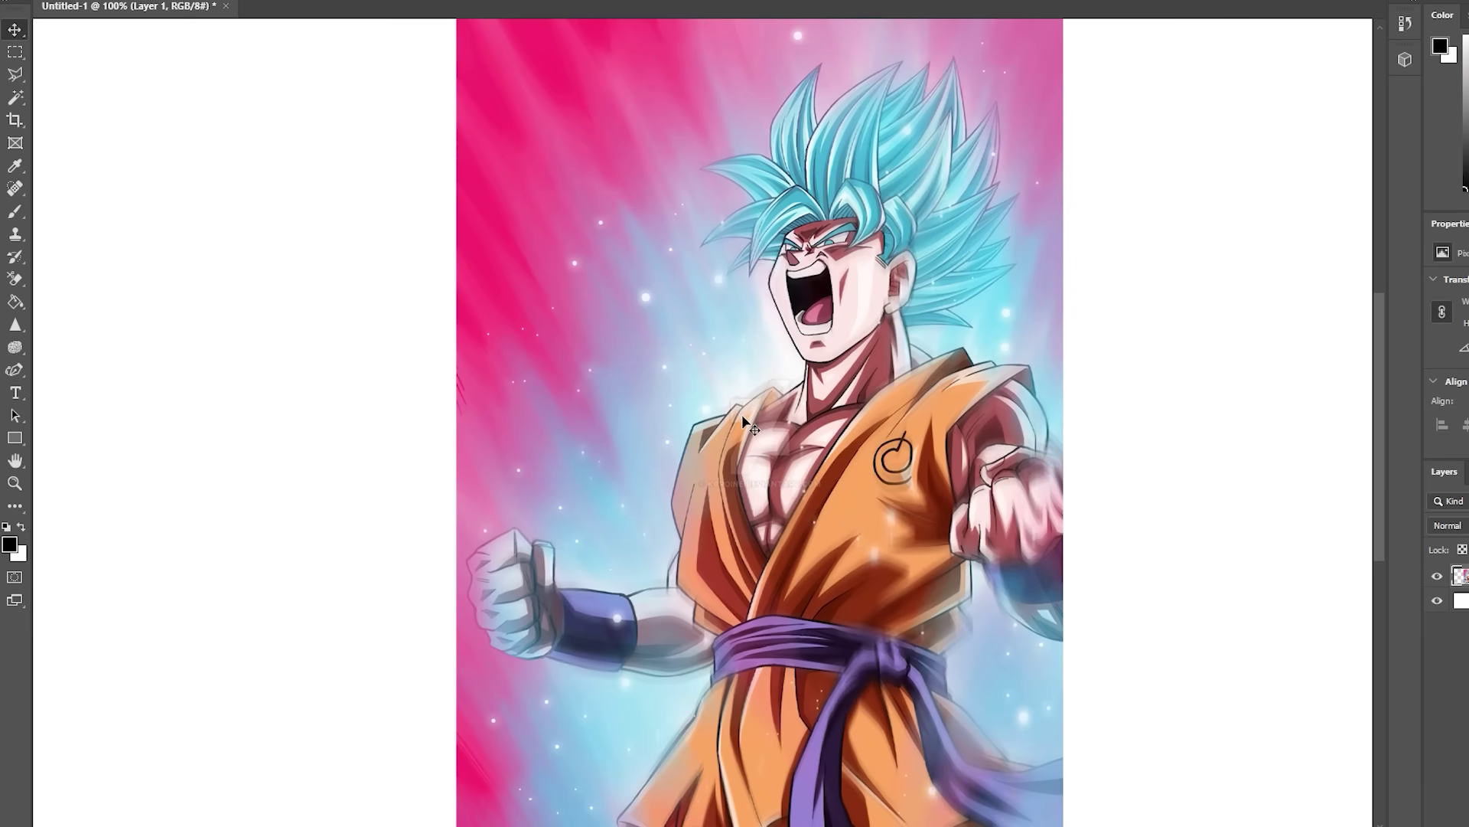
{"action": "key", "text": "ctrl+plus"}
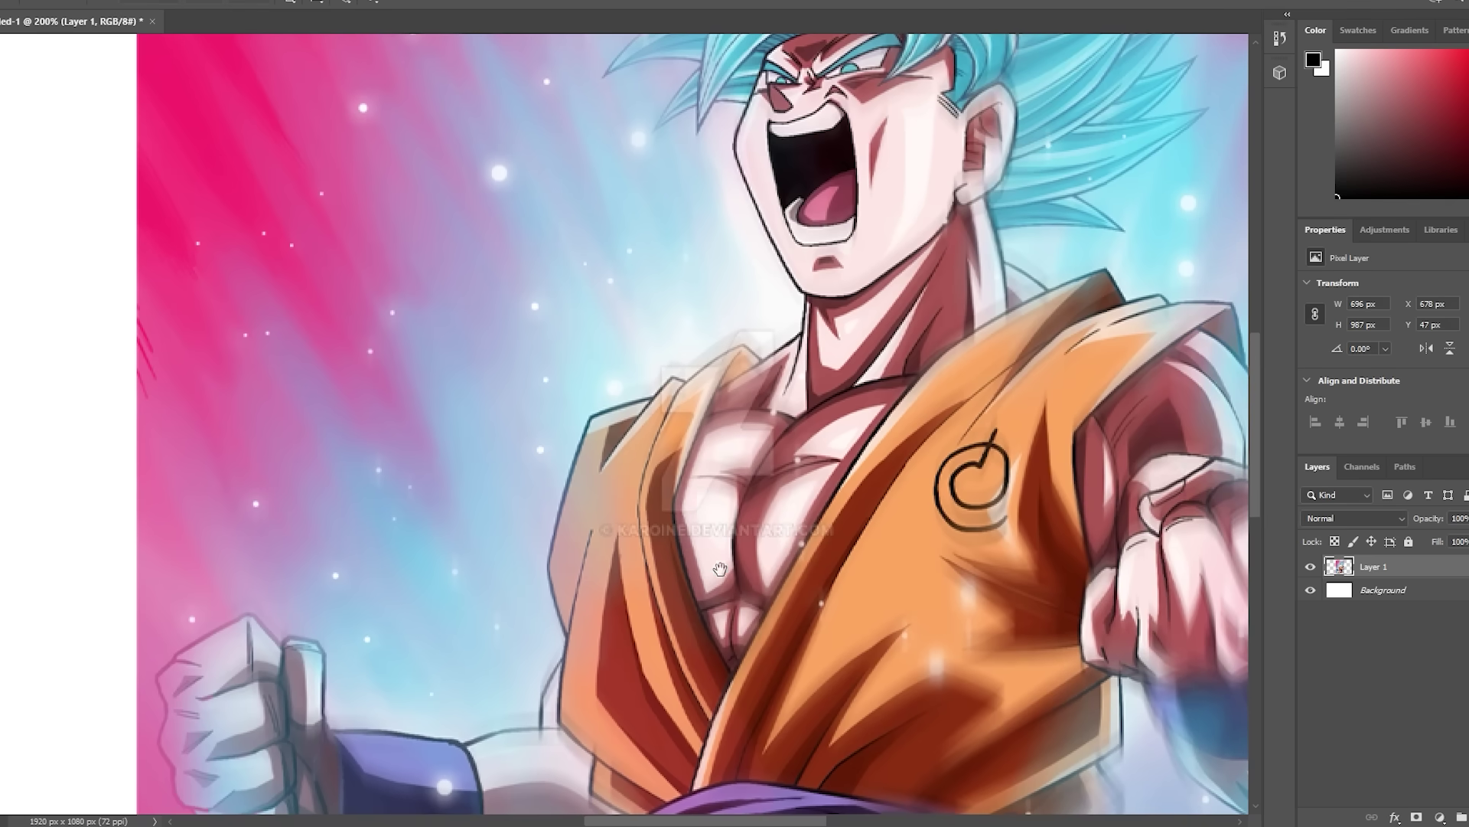
{"action": "left_click_drag", "start_coordinate": [719, 569], "coordinate": [753, 281]}
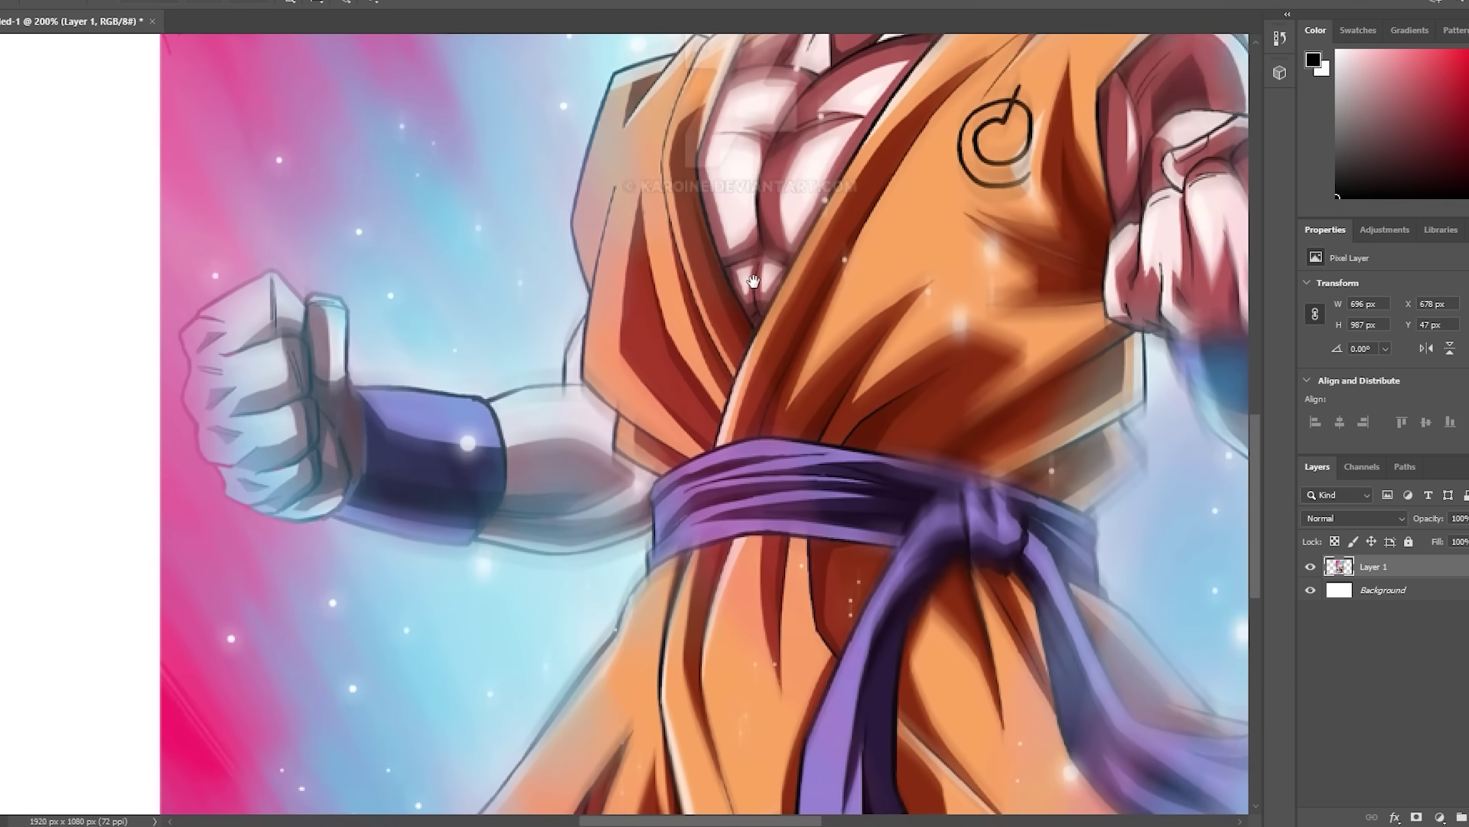
{"action": "left_click_drag", "start_coordinate": [755, 599], "coordinate": [942, 170]}
{"action": "left_click_drag", "start_coordinate": [1011, 515], "coordinate": [819, 607]}
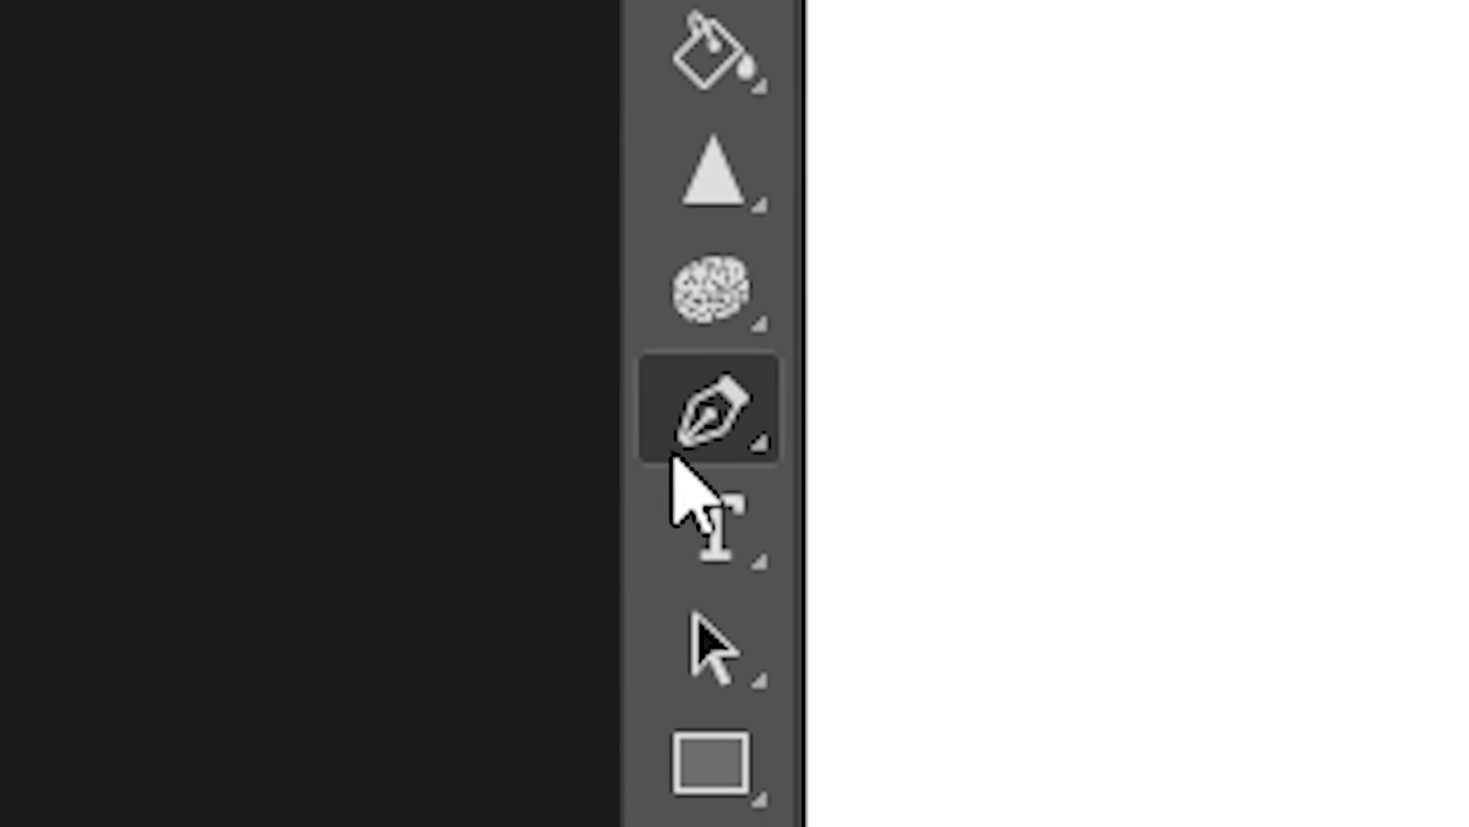
Step: With the standard Pen Tool, place curved anchors along Goku's robe outline, refining the top anchor
{"action": "right_click", "coordinate": [216, 383]}
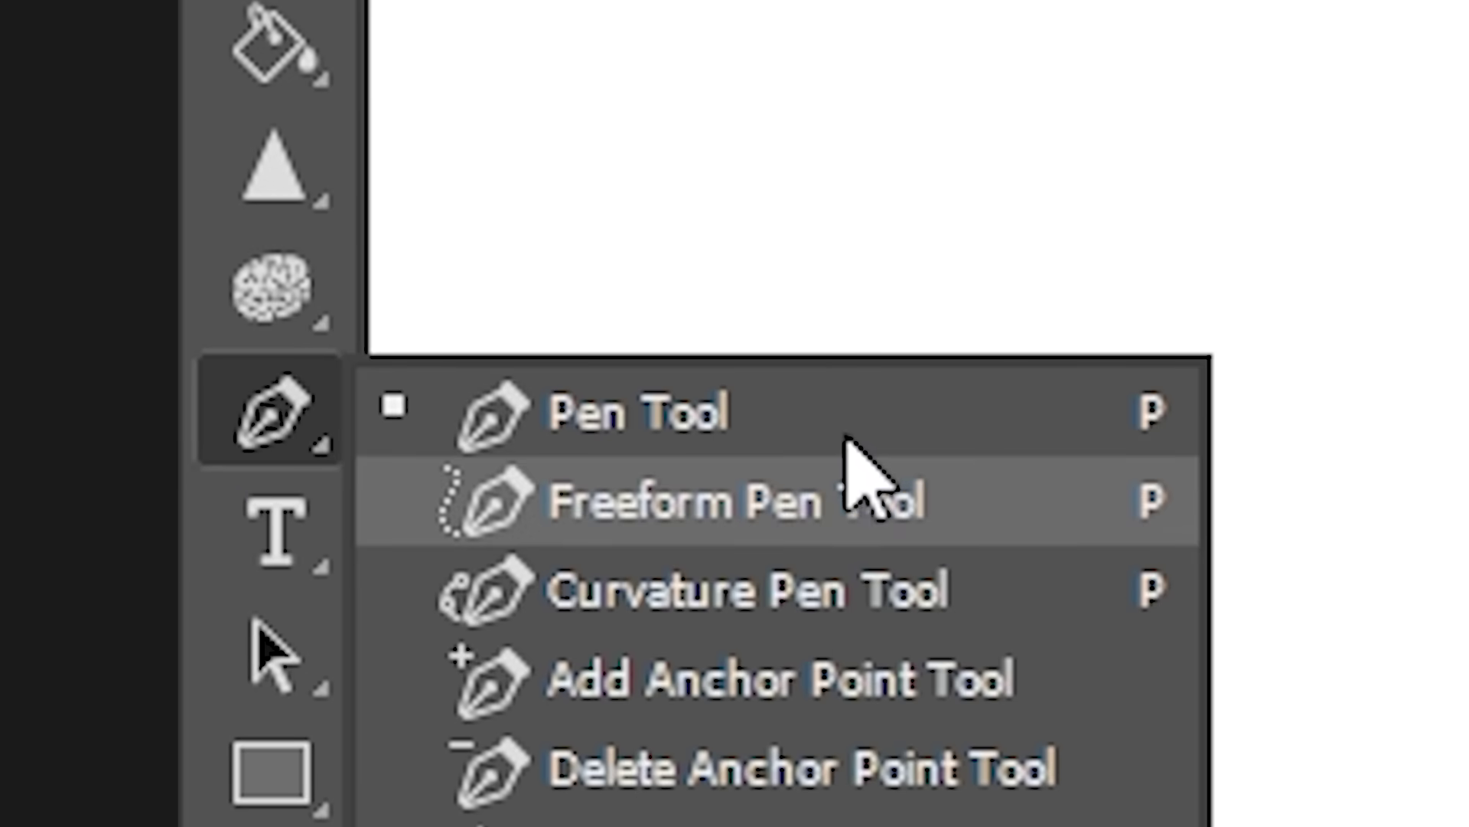
{"action": "left_click", "coordinate": [640, 406]}
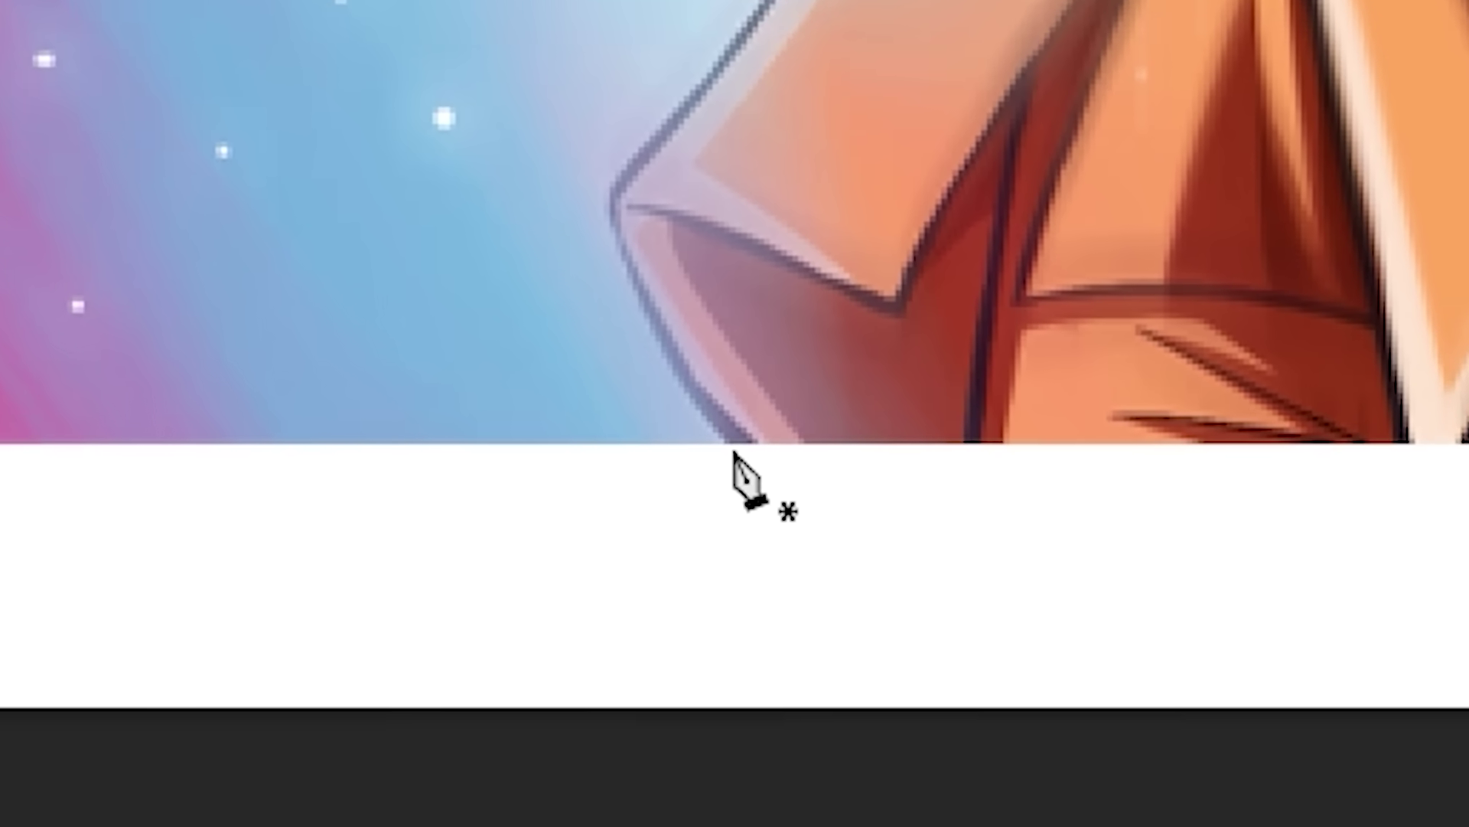
{"action": "left_click", "coordinate": [728, 416]}
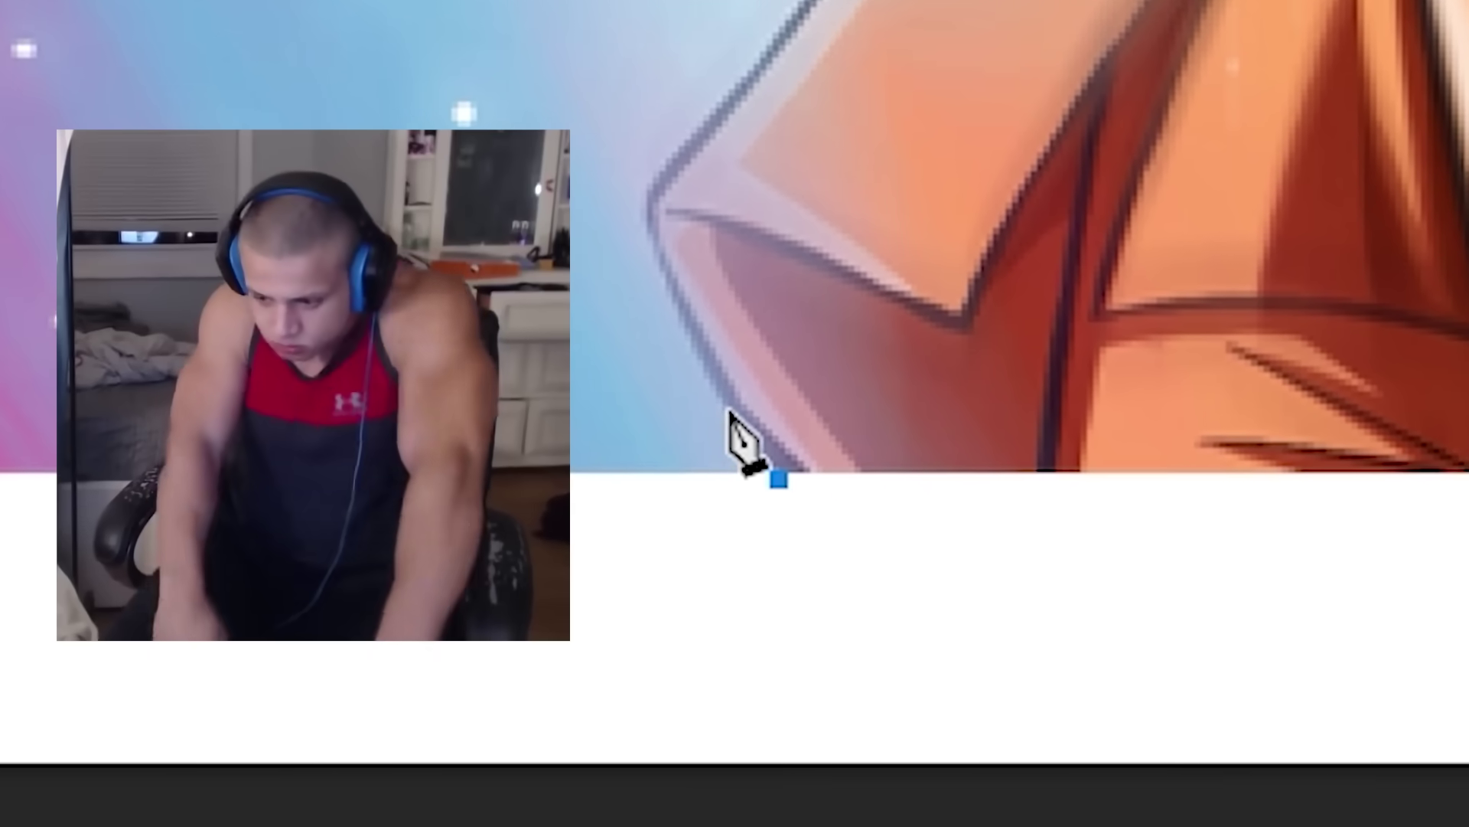
{"action": "left_click", "coordinate": [732, 415]}
{"action": "left_click_drag", "start_coordinate": [652, 199], "coordinate": [563, 142]}
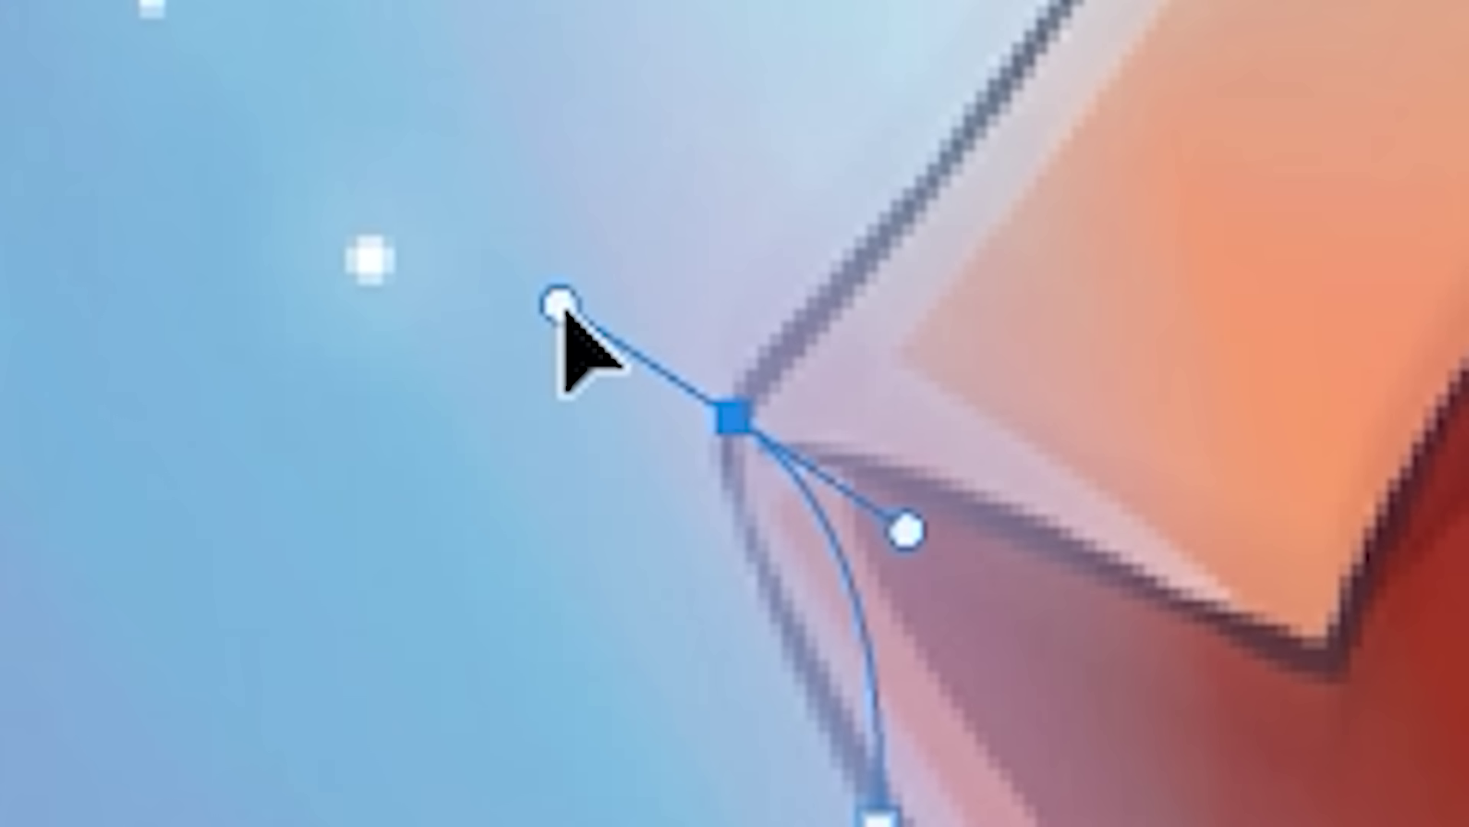
{"action": "left_click_drag", "start_coordinate": [953, 195], "coordinate": [833, 285]}
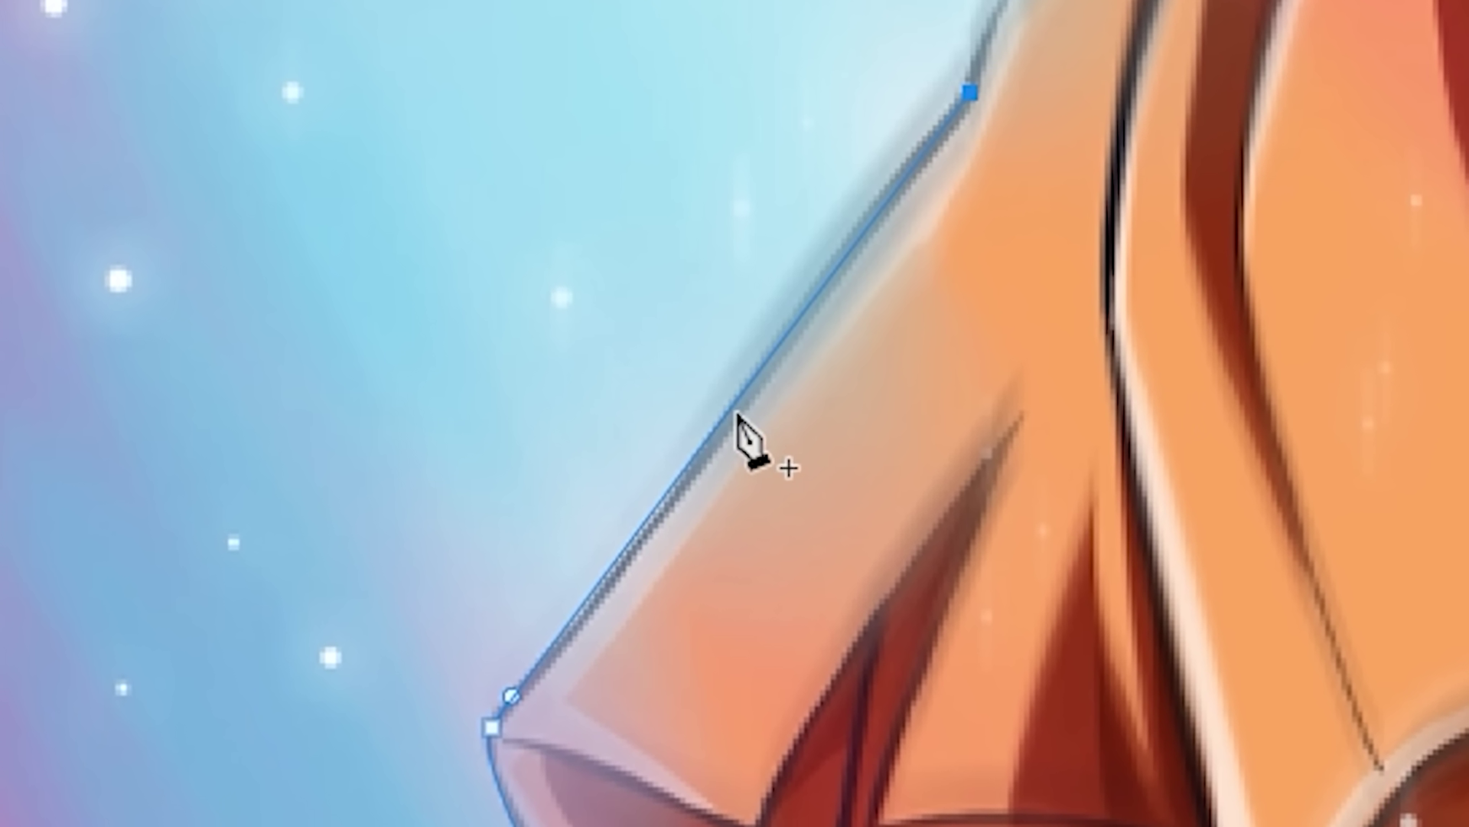
{"action": "left_click_drag", "start_coordinate": [791, 428], "coordinate": [1009, 142]}
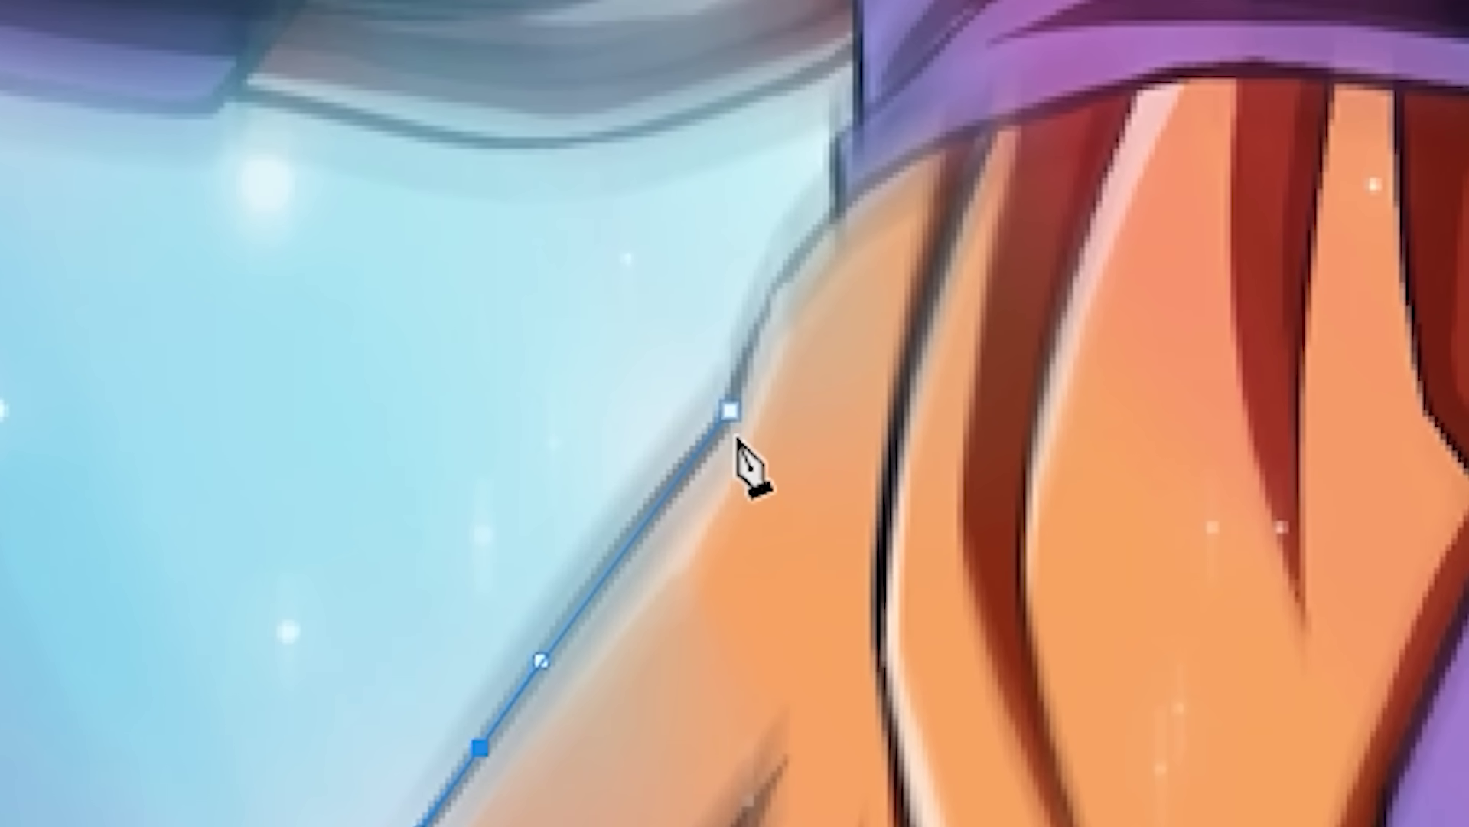
{"action": "left_click", "coordinate": [664, 371]}
{"action": "left_click_drag", "start_coordinate": [740, 417], "coordinate": [884, 346]}
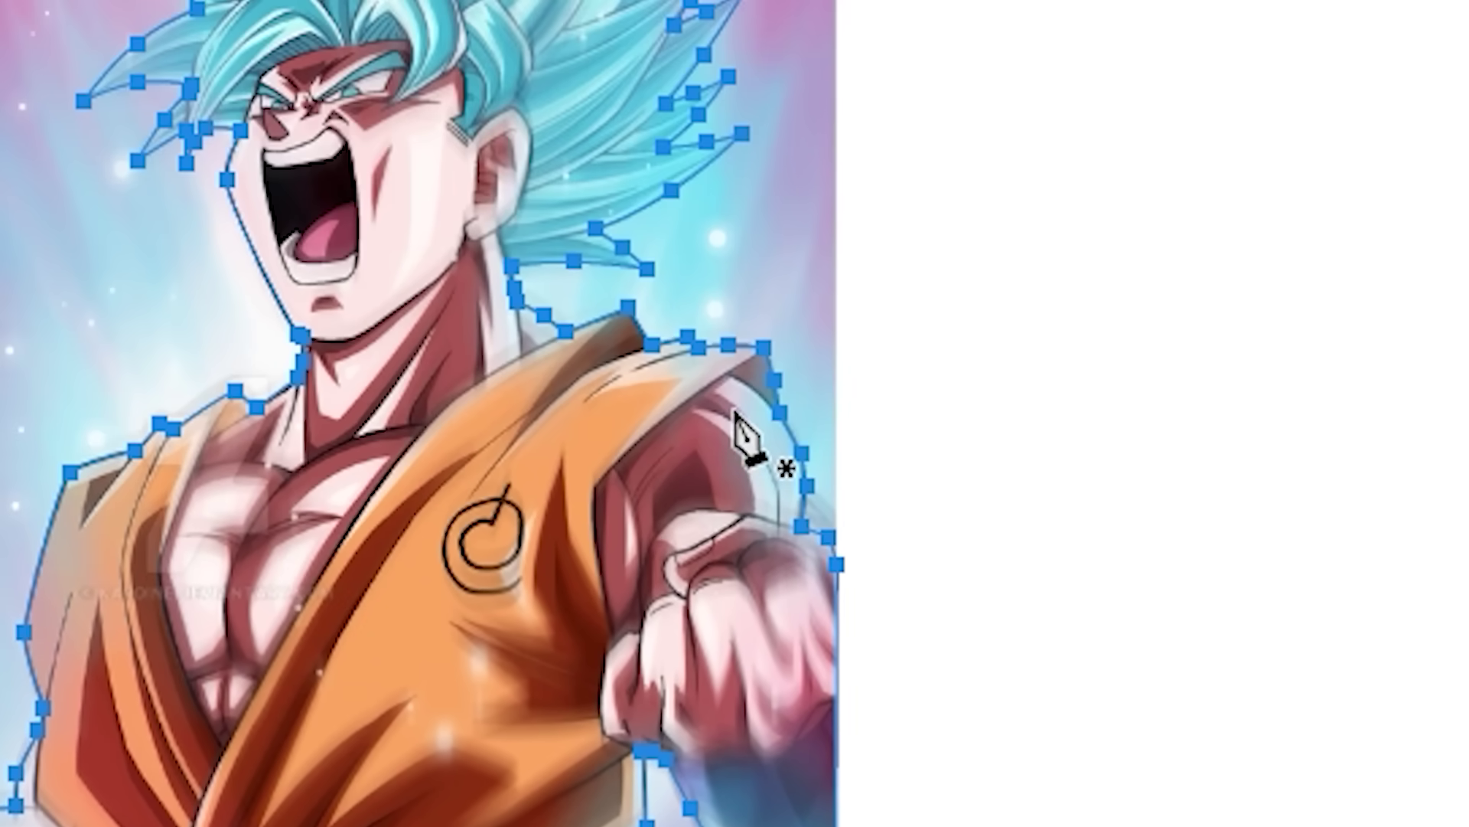
Step: Make a 1 px feathered selection from the Goku path and copy it with the Move tool active
{"action": "right_click", "coordinate": [761, 443]}
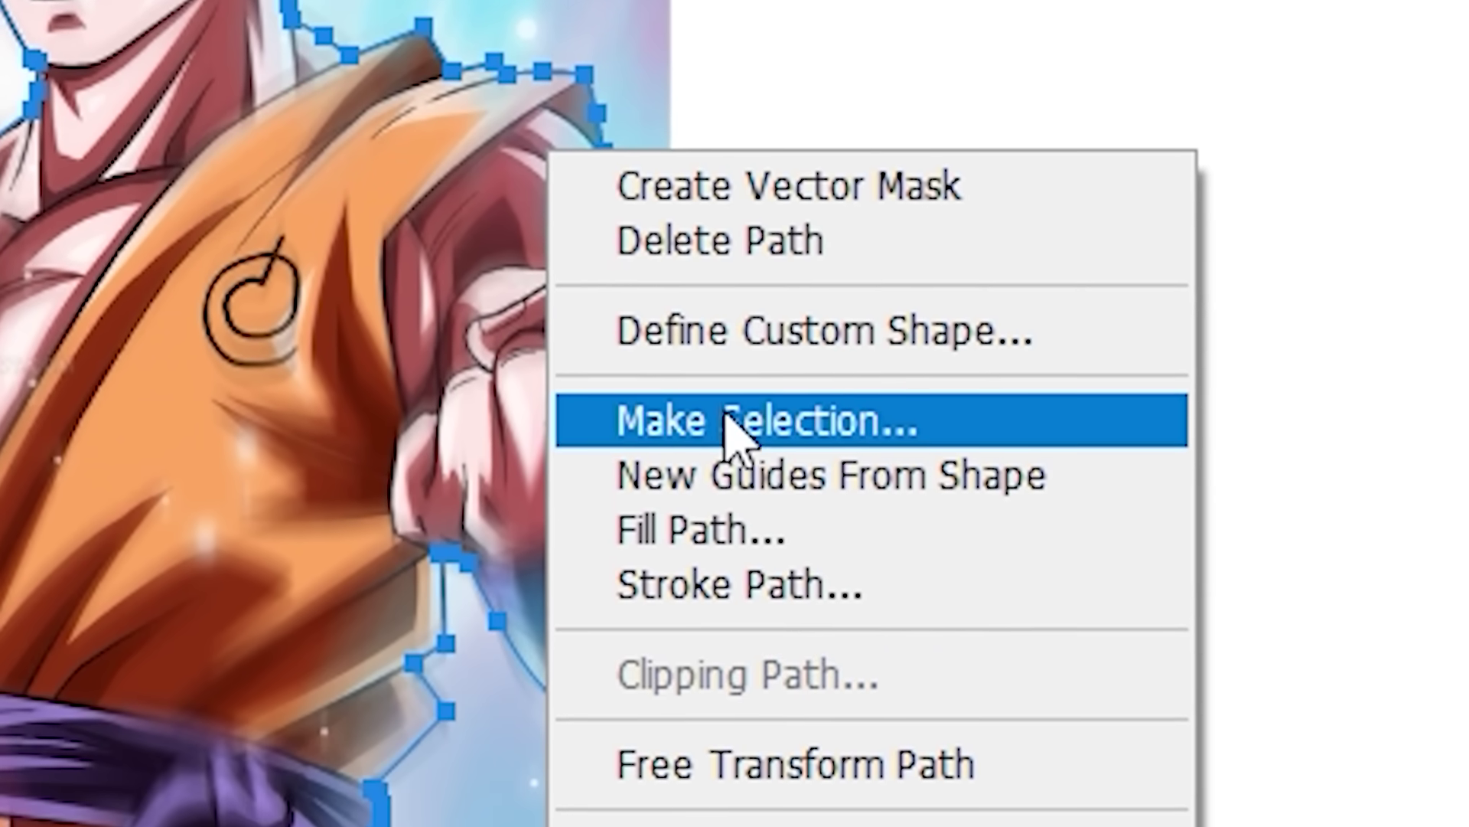
{"action": "left_click", "coordinate": [923, 685]}
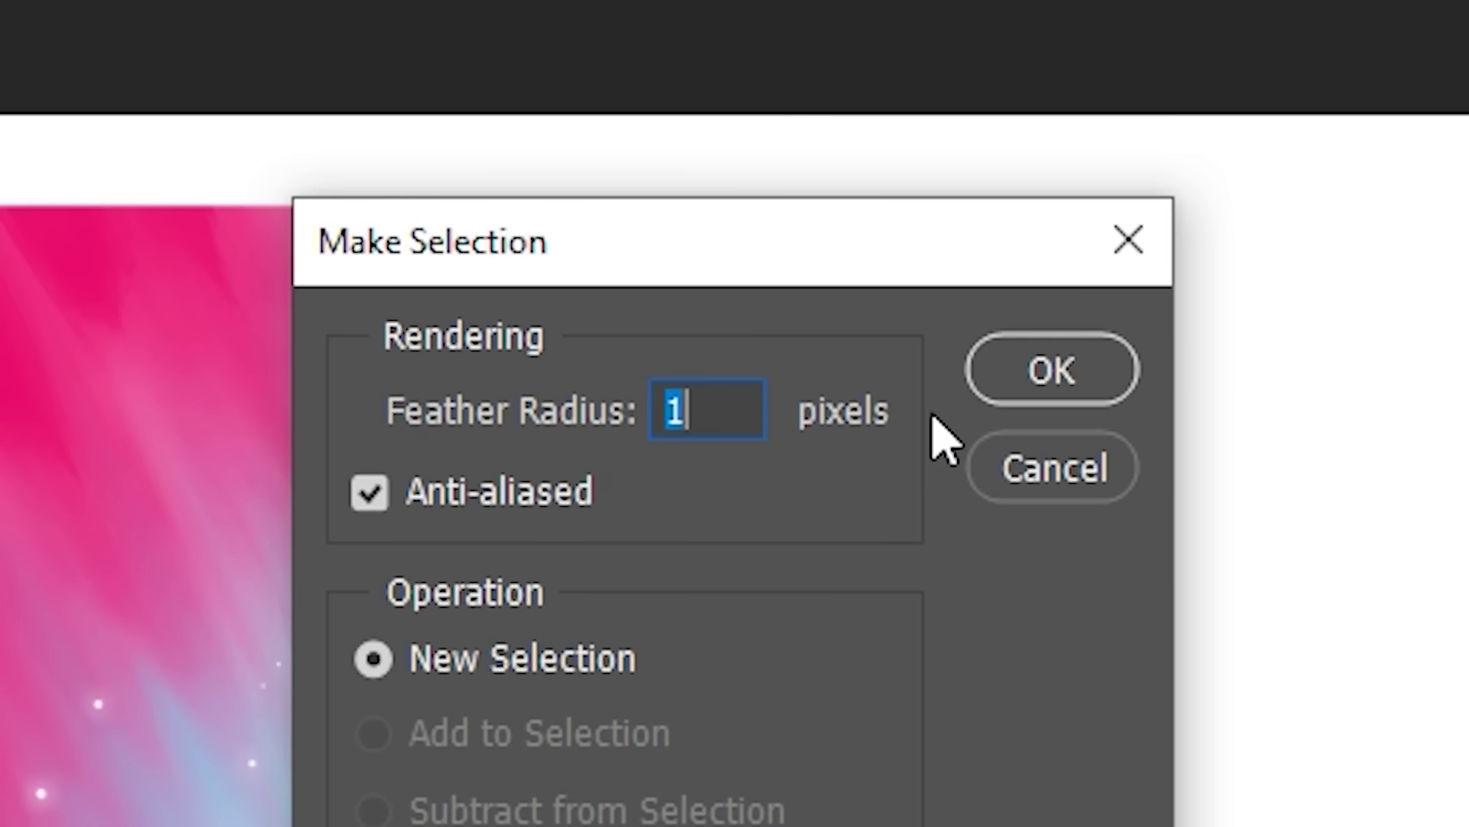
{"action": "left_click", "coordinate": [1052, 375]}
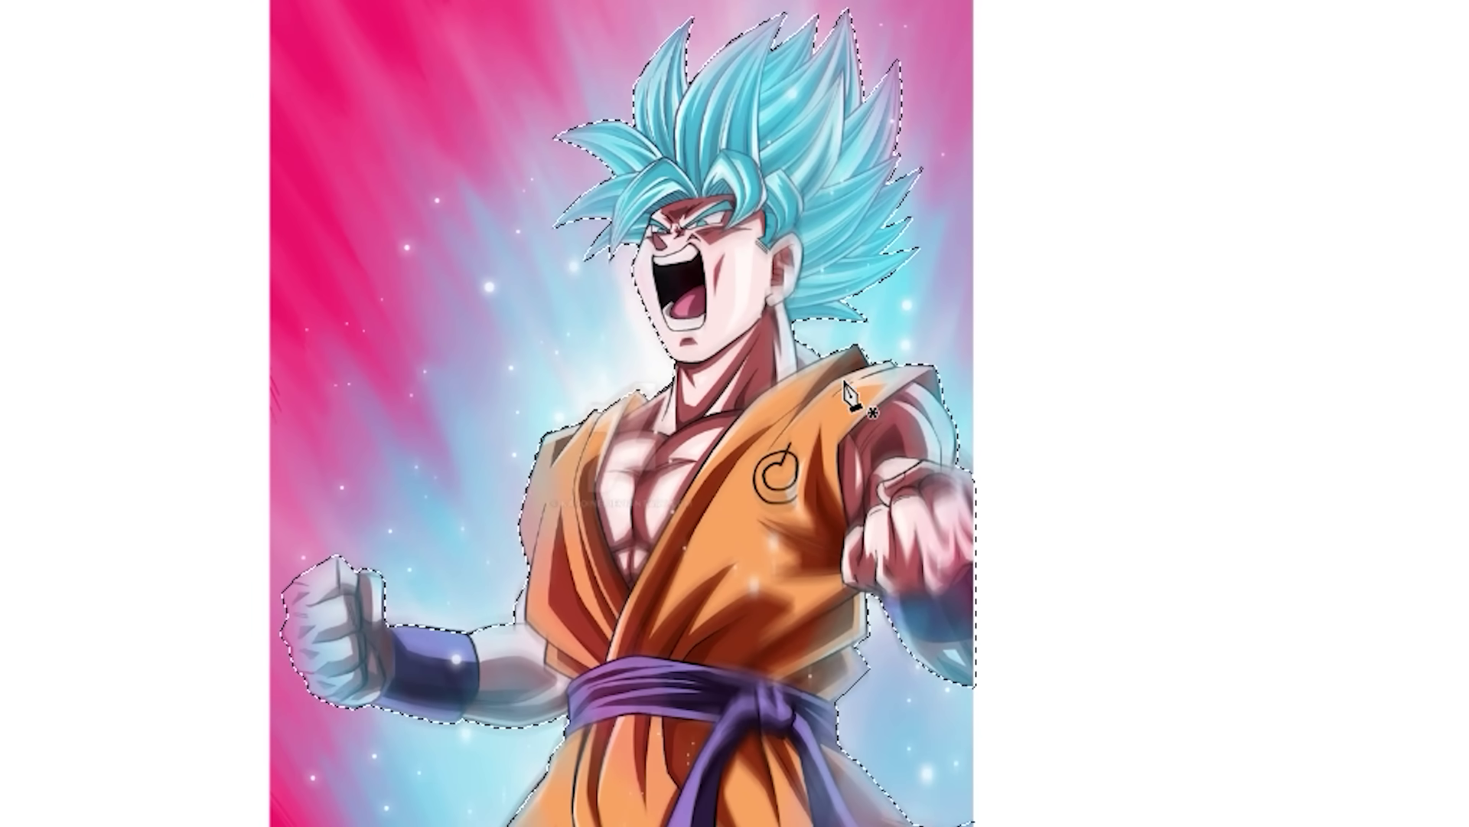
{"action": "key", "text": "v"}
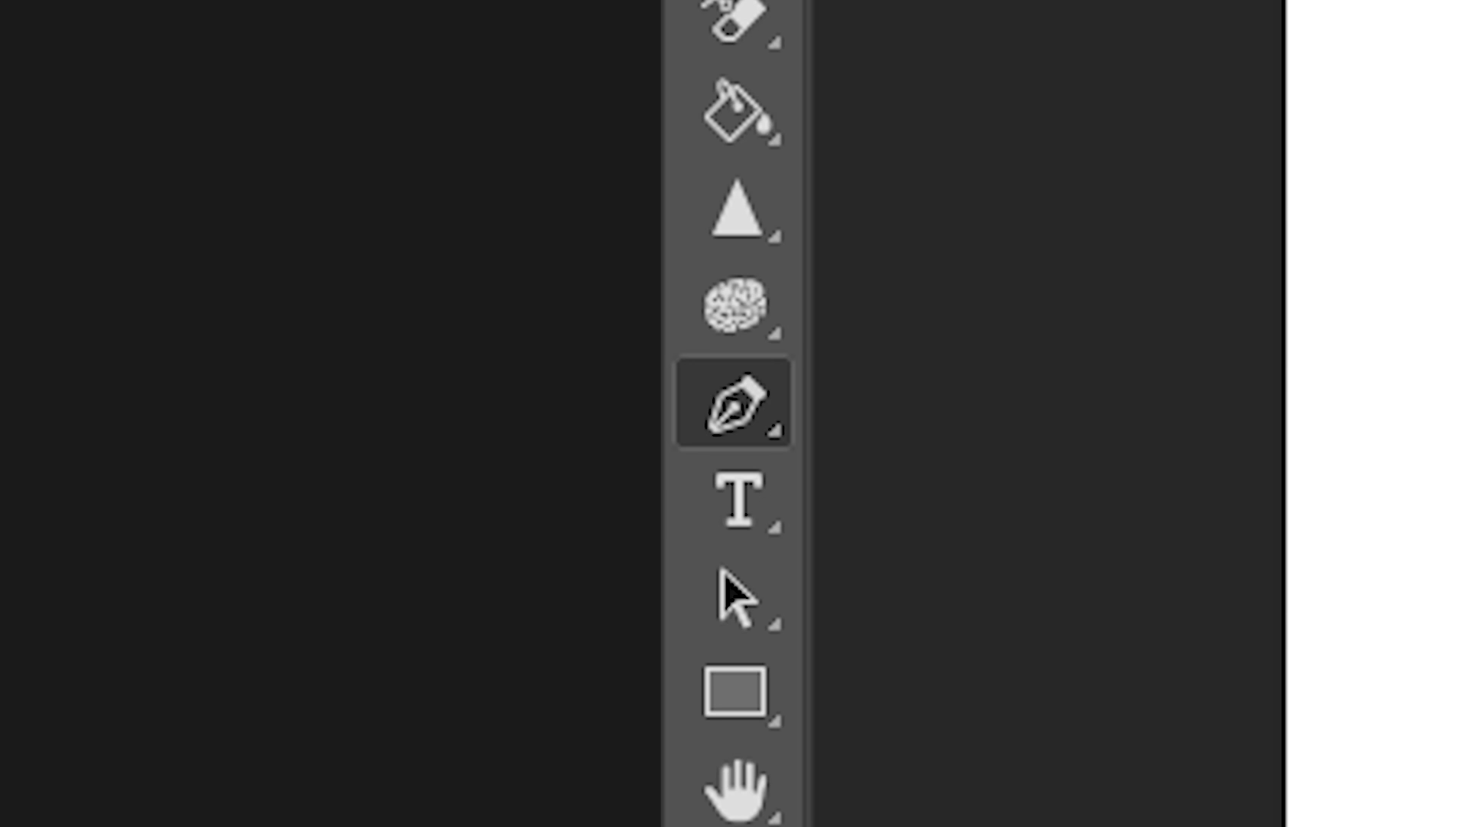
{"action": "key", "text": "v"}
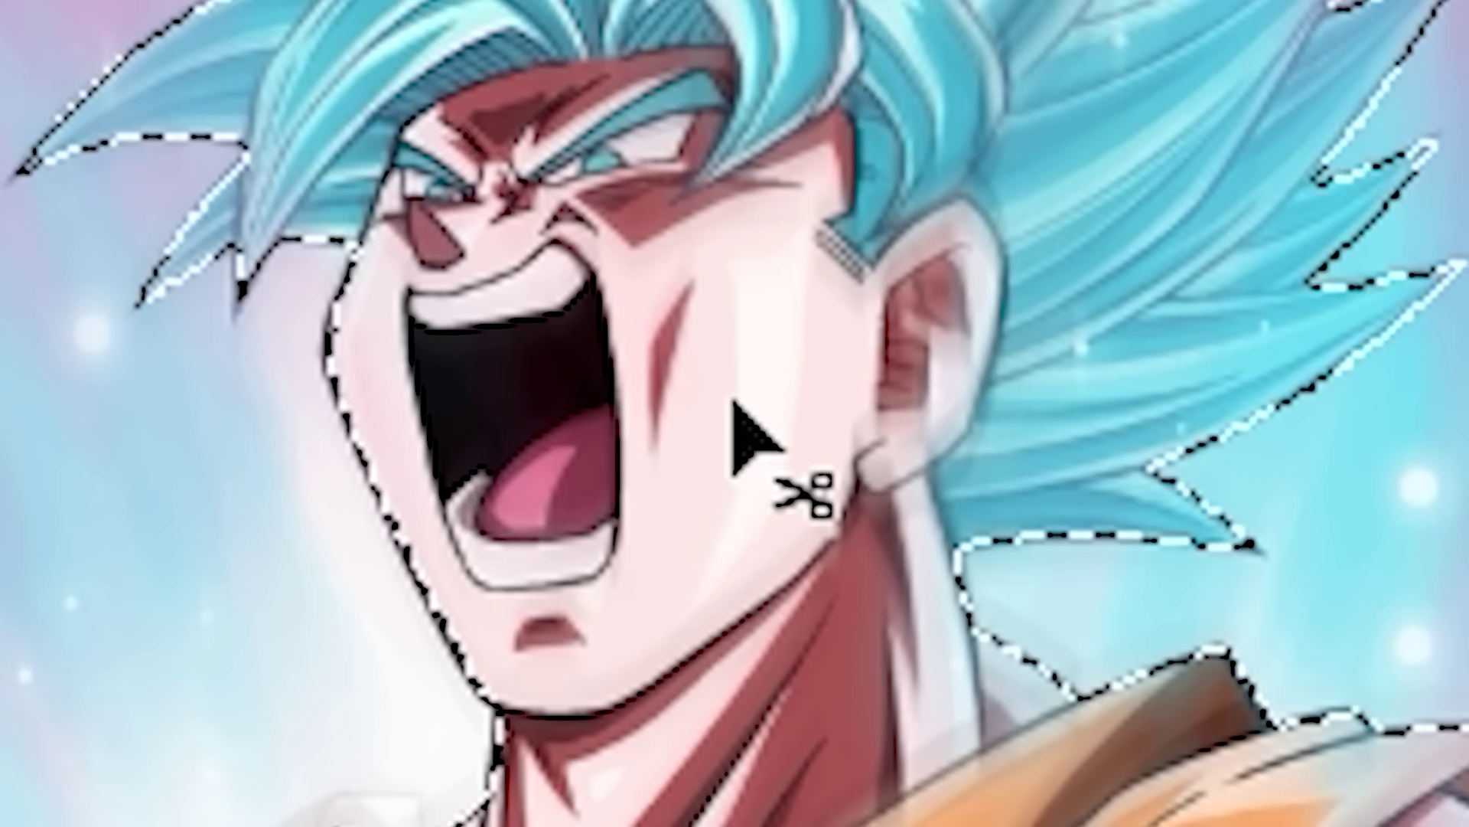
{"action": "key", "text": "ctrl+c"}
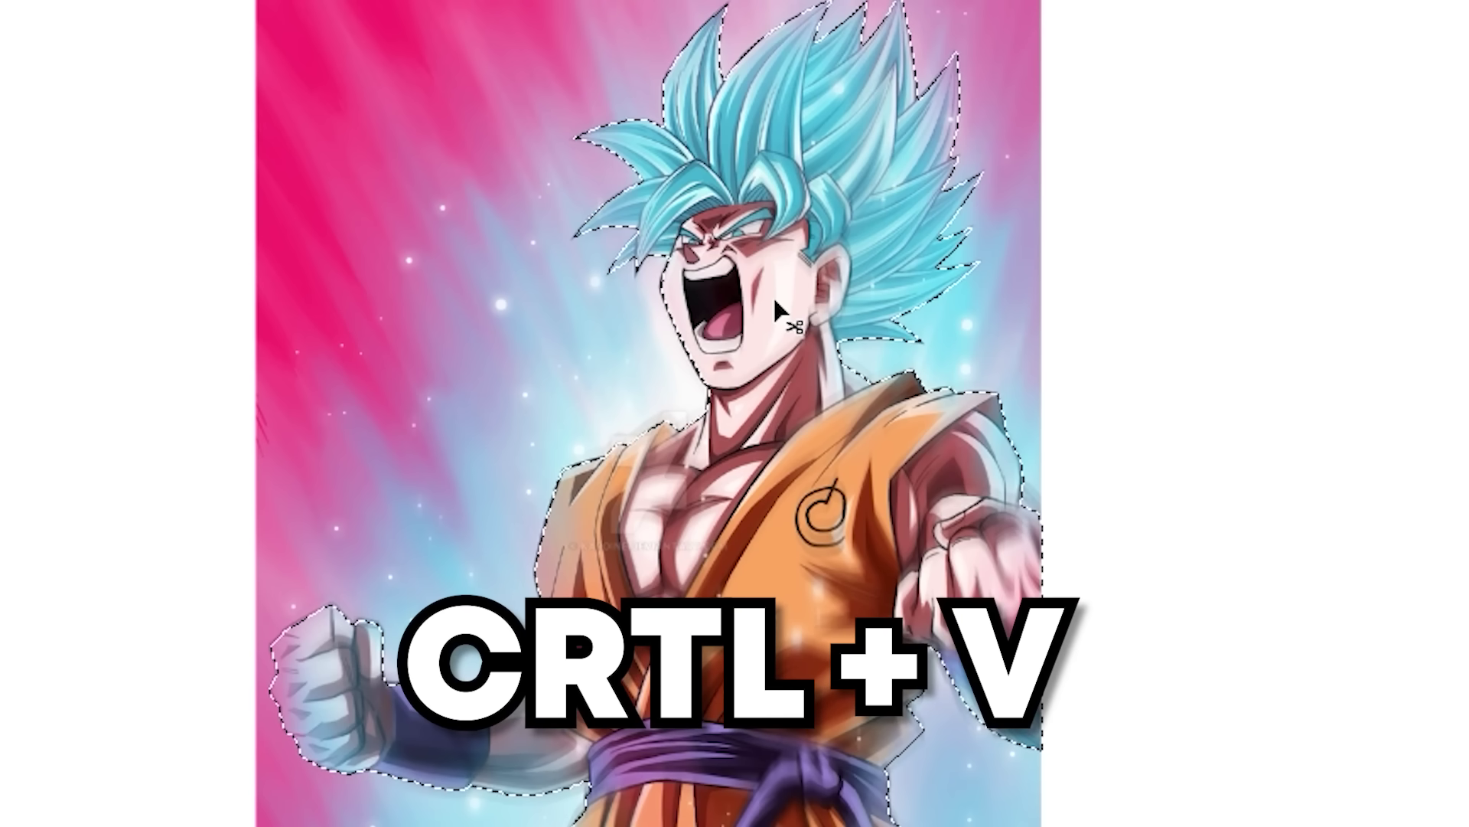
Step: Paste the cut-out Goku as Layer 2, then toggle Layer 2 and Layer 1 visibility to check it
{"action": "key", "text": "ctrl+v"}
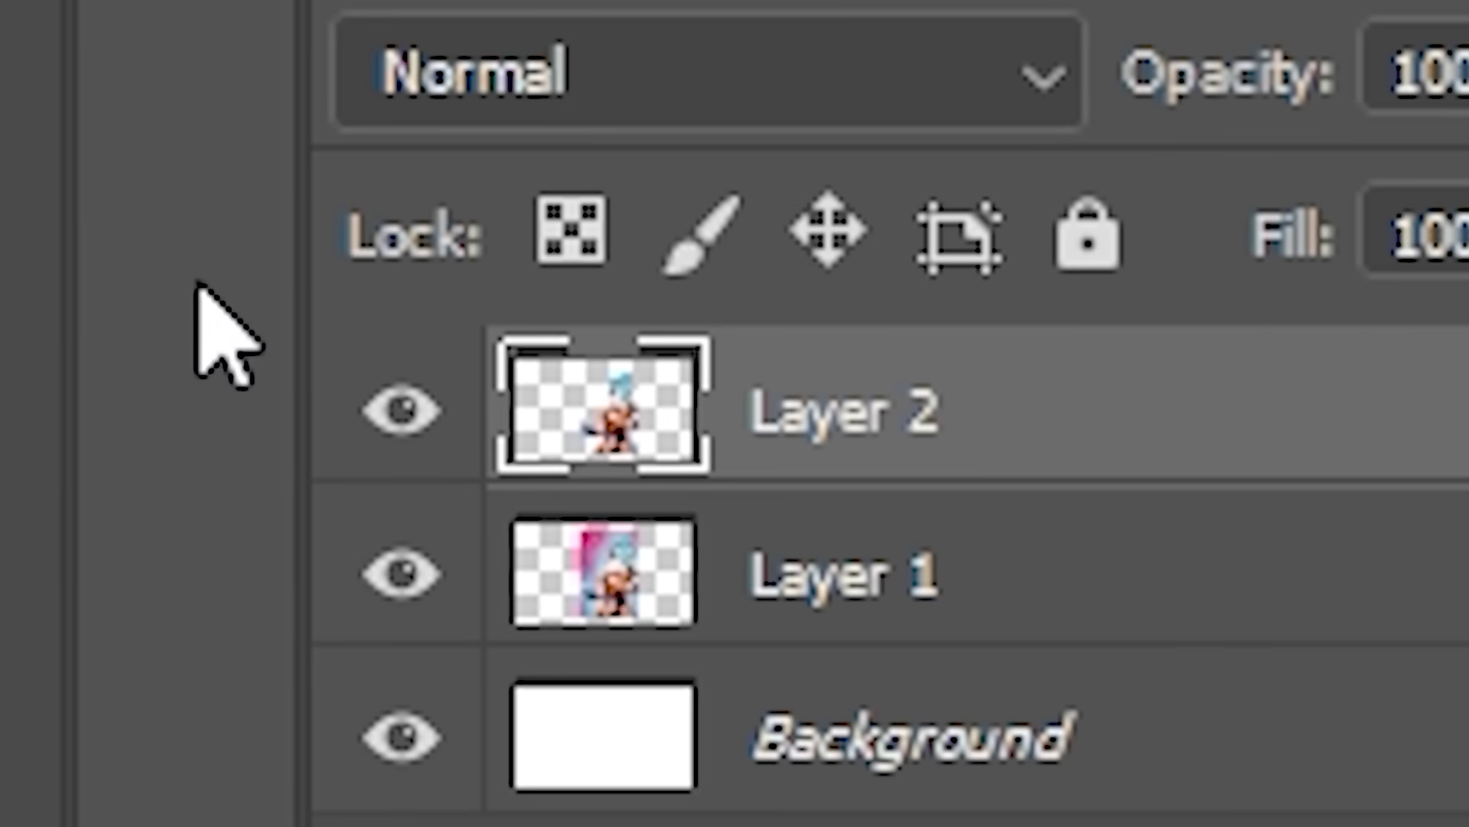
{"action": "left_click", "coordinate": [402, 411]}
{"action": "left_click", "coordinate": [401, 411]}
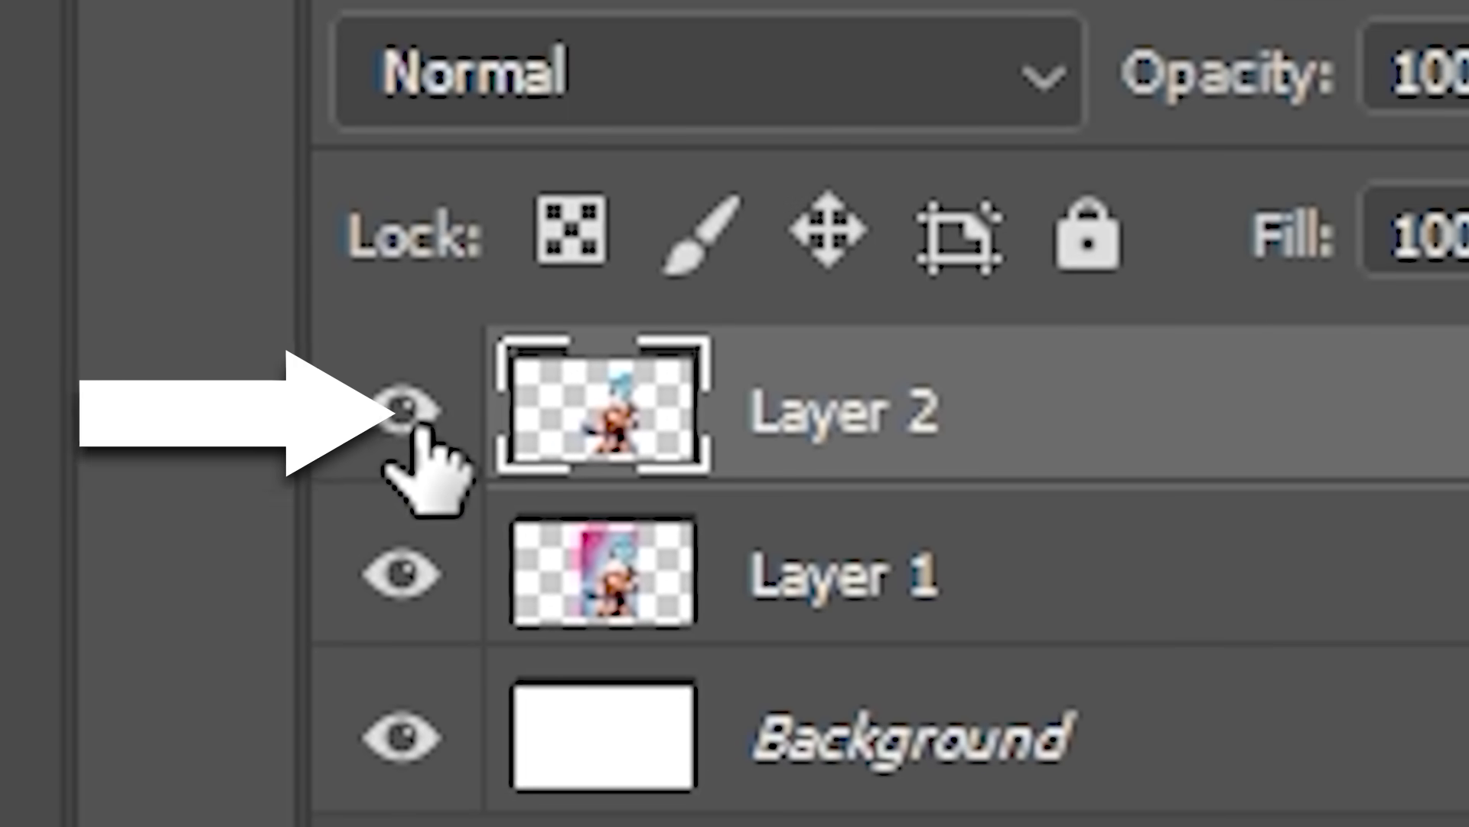
{"action": "left_click", "coordinate": [521, 582]}
{"action": "left_click", "coordinate": [402, 574]}
{"action": "left_click", "coordinate": [1333, 609]}
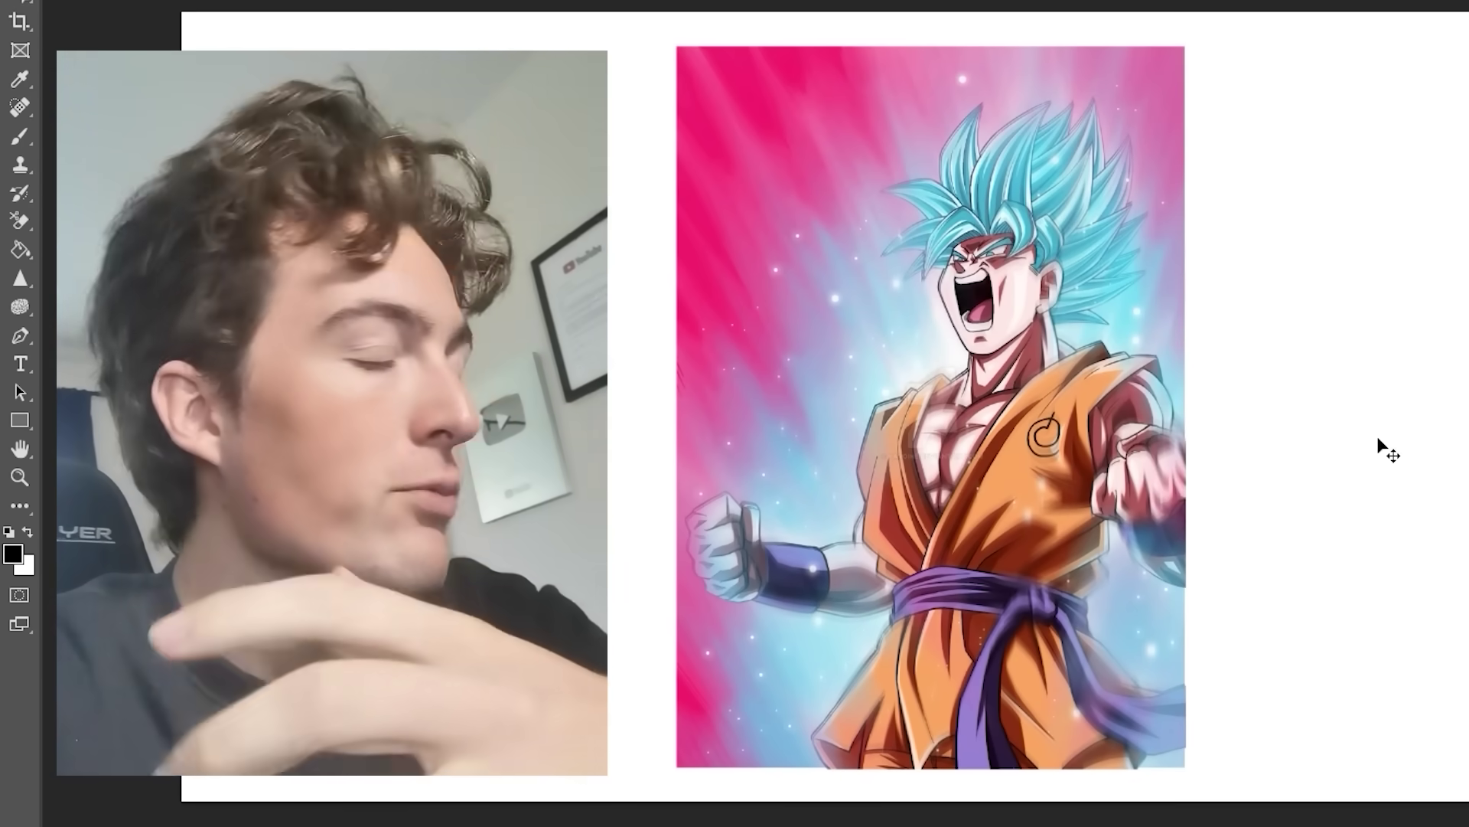
Step: Sample a colour from the artwork with the Eyedropper and drag a pink-to-cyan gradient across the canvas
{"action": "key", "text": "i"}
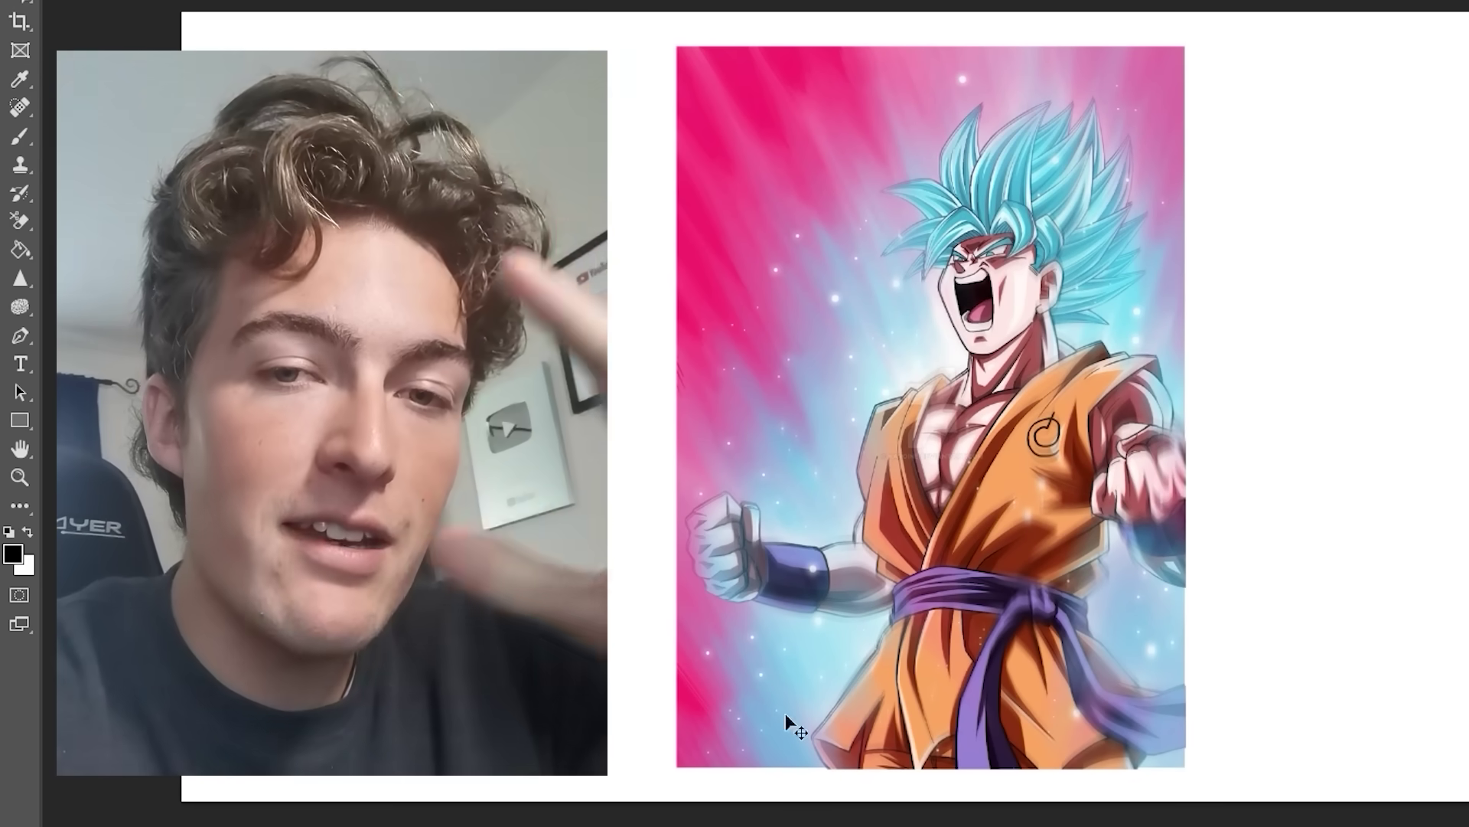
{"action": "left_click", "coordinate": [907, 347]}
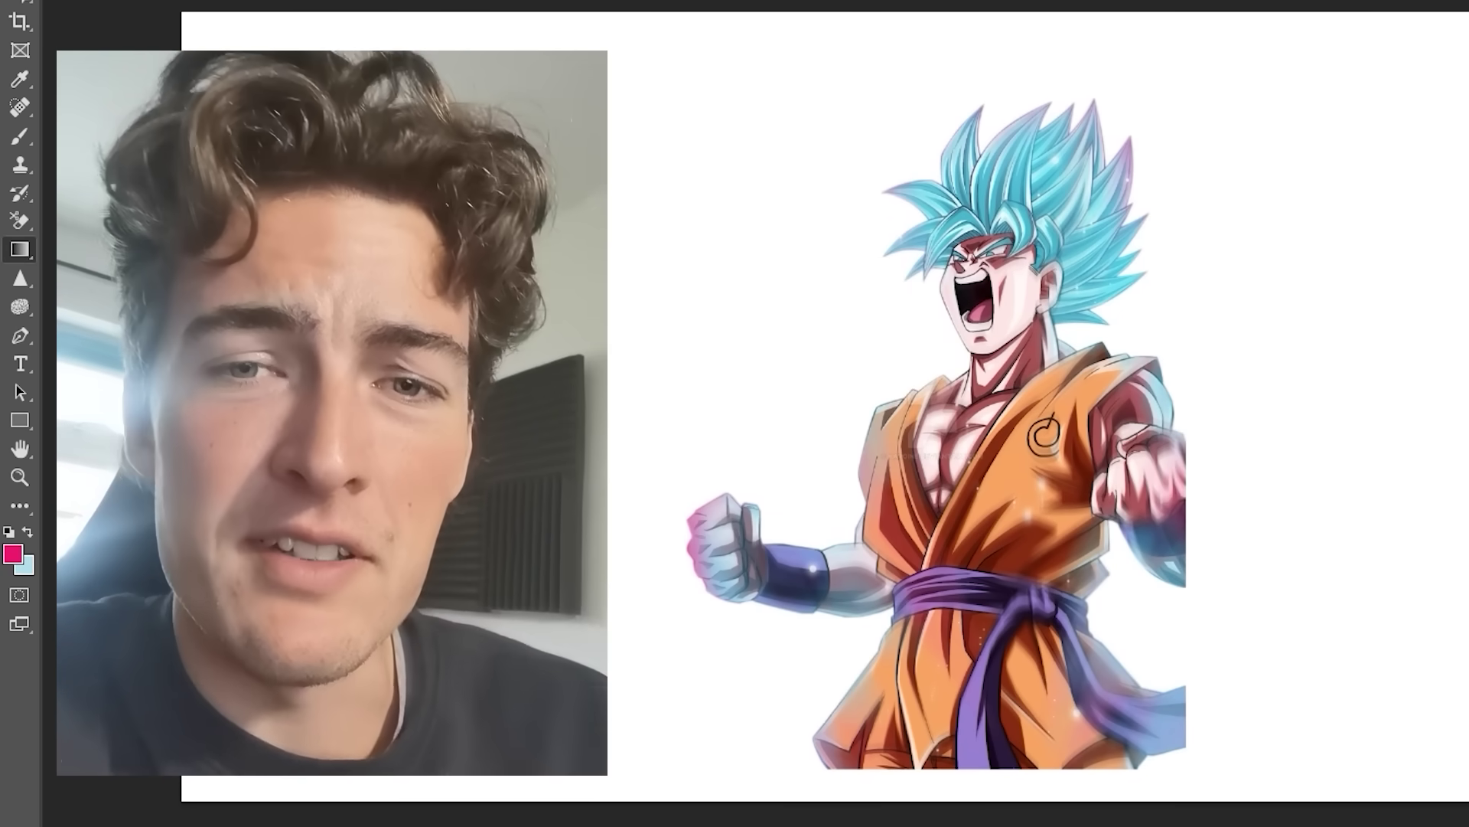
{"action": "left_click_drag", "start_coordinate": [804, 321], "coordinate": [1436, 695]}
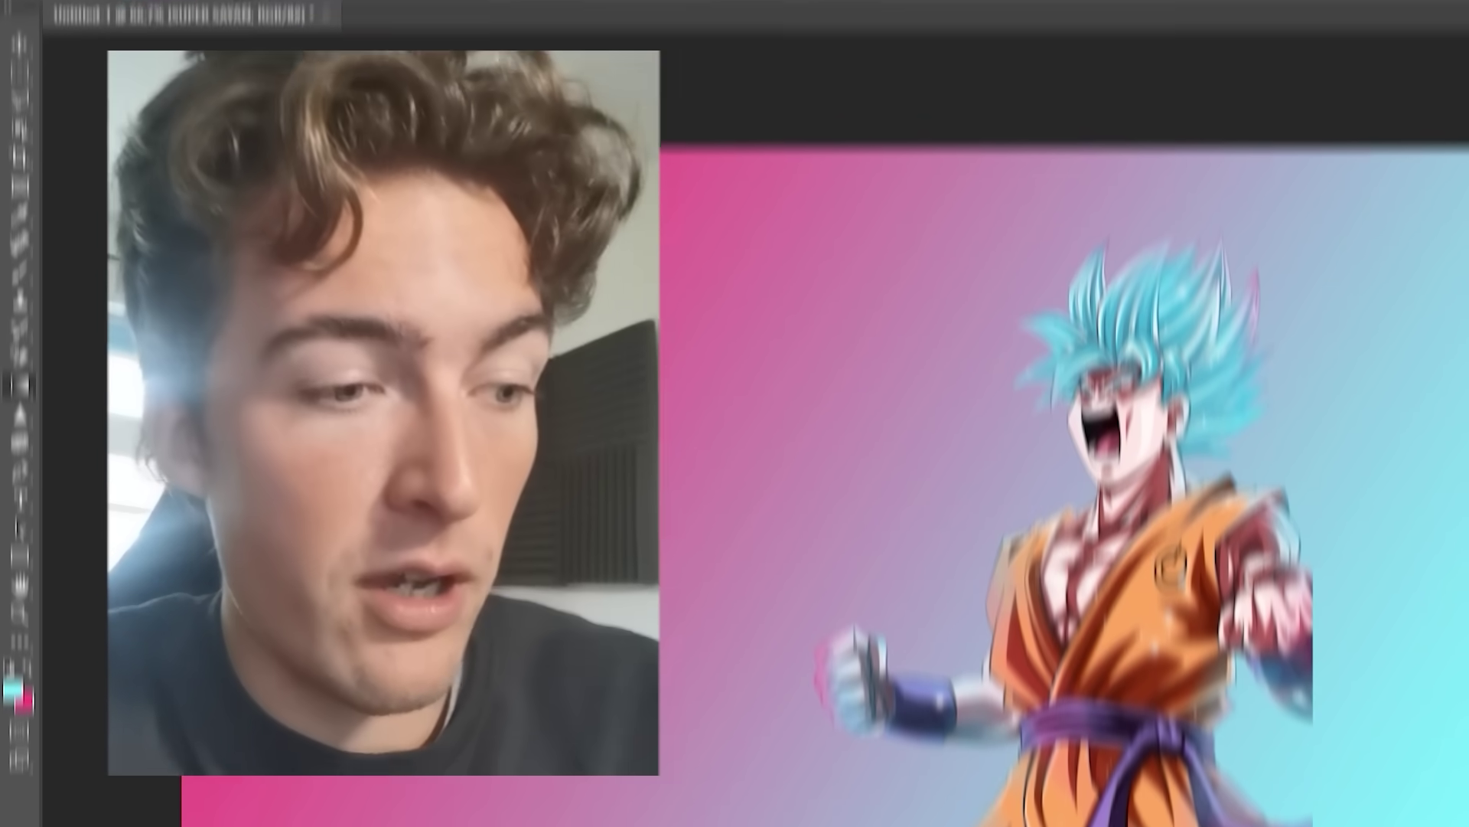